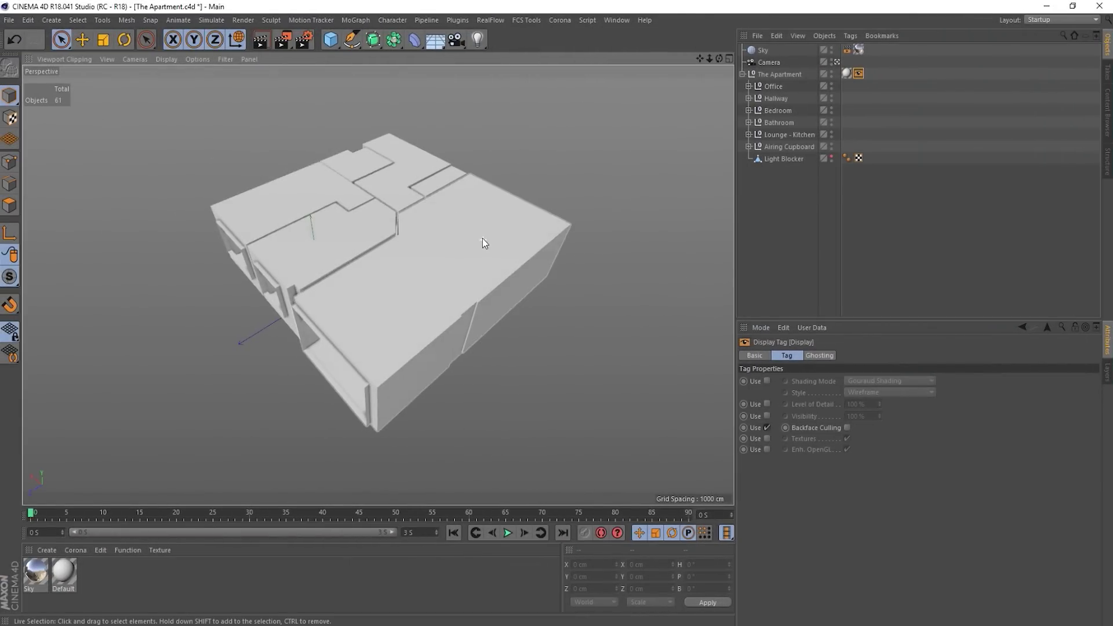
# - Enable Backface Culling in the Display tag of The Apartment object
pyautogui.keyDown('alt'); pyautogui.moveTo(483, 238); pyautogui.dragTo(468, 231); pyautogui.keyUp('alt')
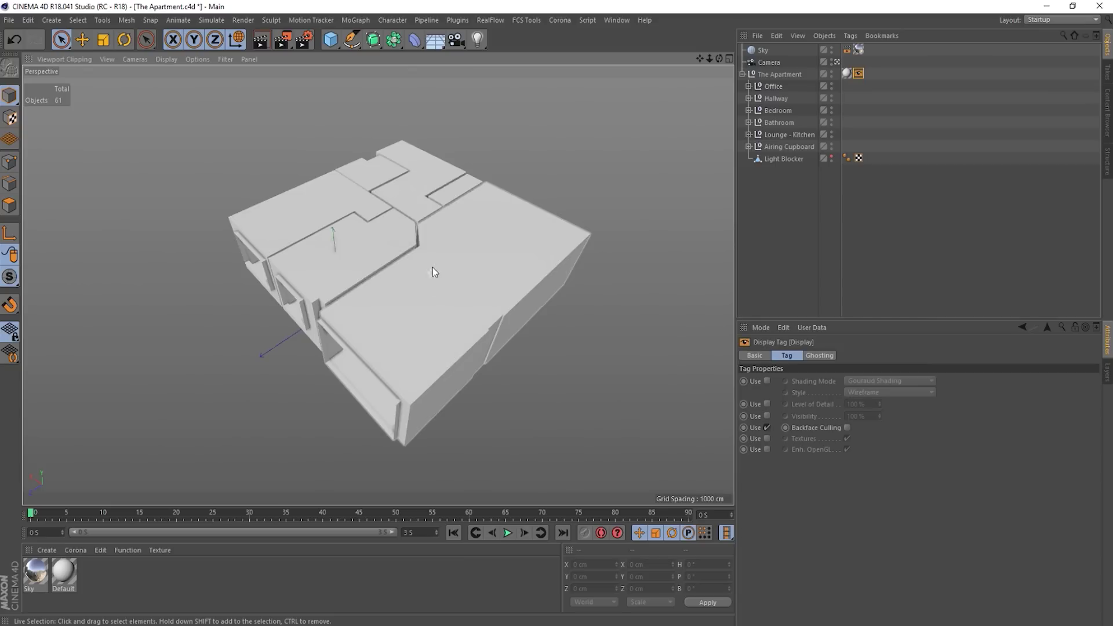
pyautogui.moveTo(433, 272)
pyautogui.keyDown('alt'); pyautogui.mouseDown()
pyautogui.moveTo(437, 235)
pyautogui.moveTo(430, 286)
pyautogui.moveTo(447, 261)
pyautogui.moveTo(461, 261)
pyautogui.moveTo(442, 311)
pyautogui.moveTo(421, 288)
pyautogui.moveTo(449, 278)
pyautogui.moveTo(430, 277)
pyautogui.mouseUp(); pyautogui.keyUp('alt')
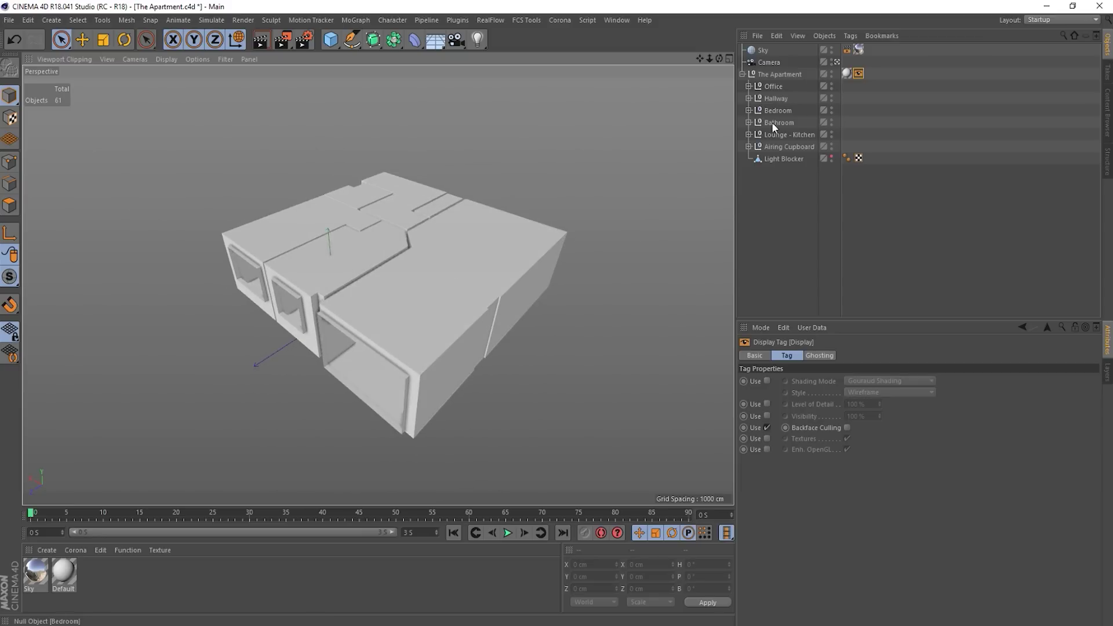
pyautogui.click(856, 77)
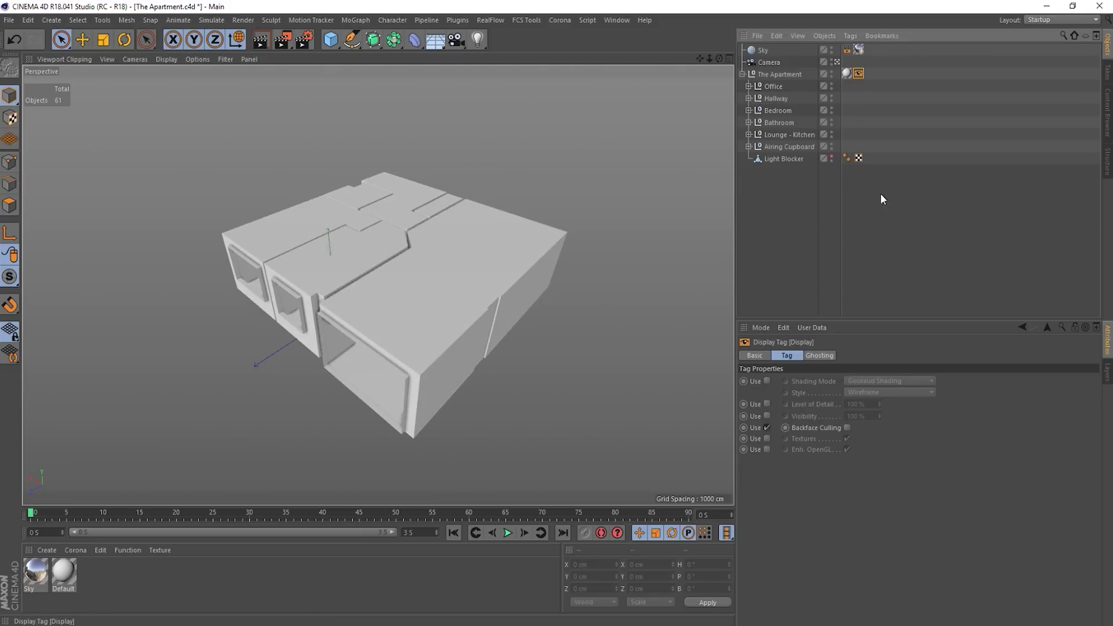
pyautogui.click(847, 428)
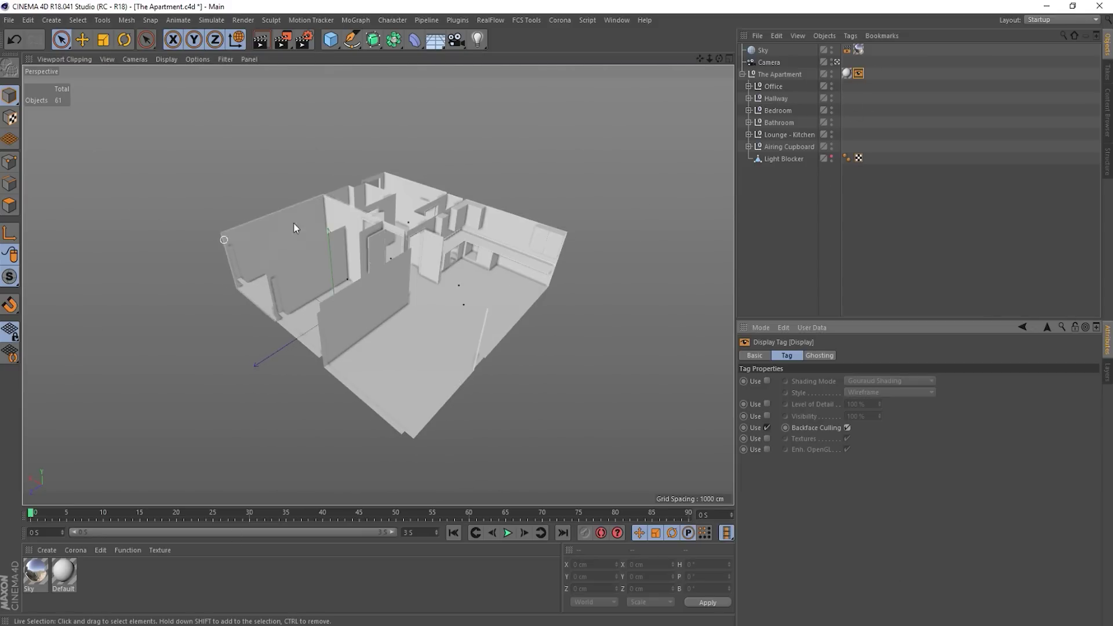
# - Examine the apartment's rooms, walls and kitchen from overhead and from several outside angles
pyautogui.keyDown('alt'); pyautogui.moveTo(294, 227); pyautogui.dragTo(458, 329); pyautogui.keyUp('alt')
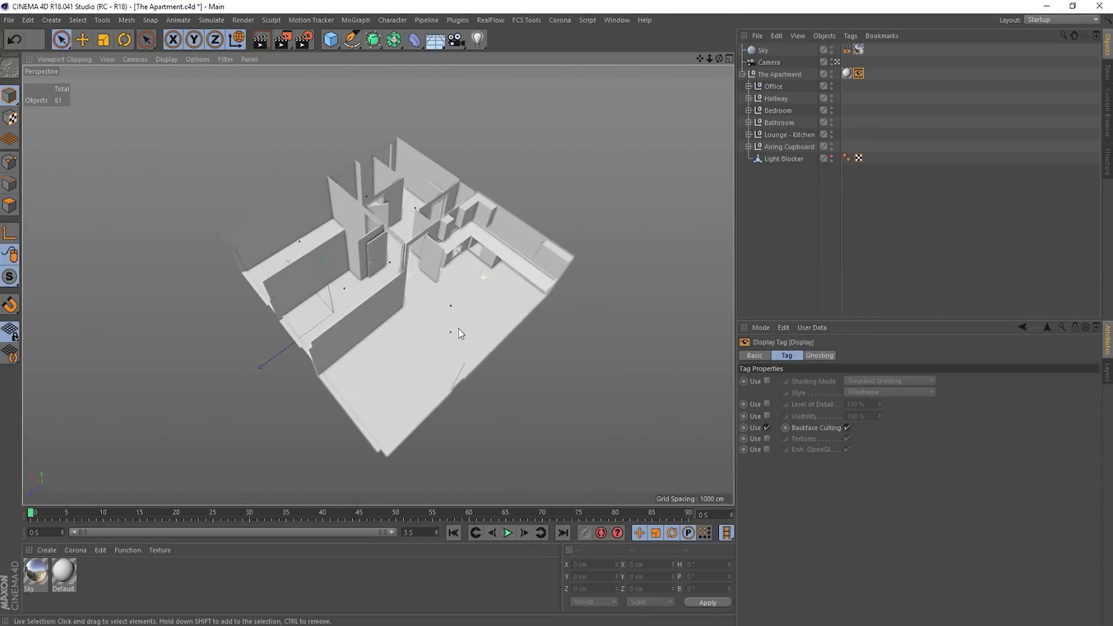
pyautogui.keyDown('alt'); pyautogui.moveTo(458, 328); pyautogui.dragTo(422, 375, button='middle'); pyautogui.keyUp('alt')
pyautogui.scroll(5, 413, 364)
pyautogui.keyDown('alt'); pyautogui.moveTo(342, 345); pyautogui.dragTo(378, 246); pyautogui.keyUp('alt')
pyautogui.scroll(-5, 368, 200)
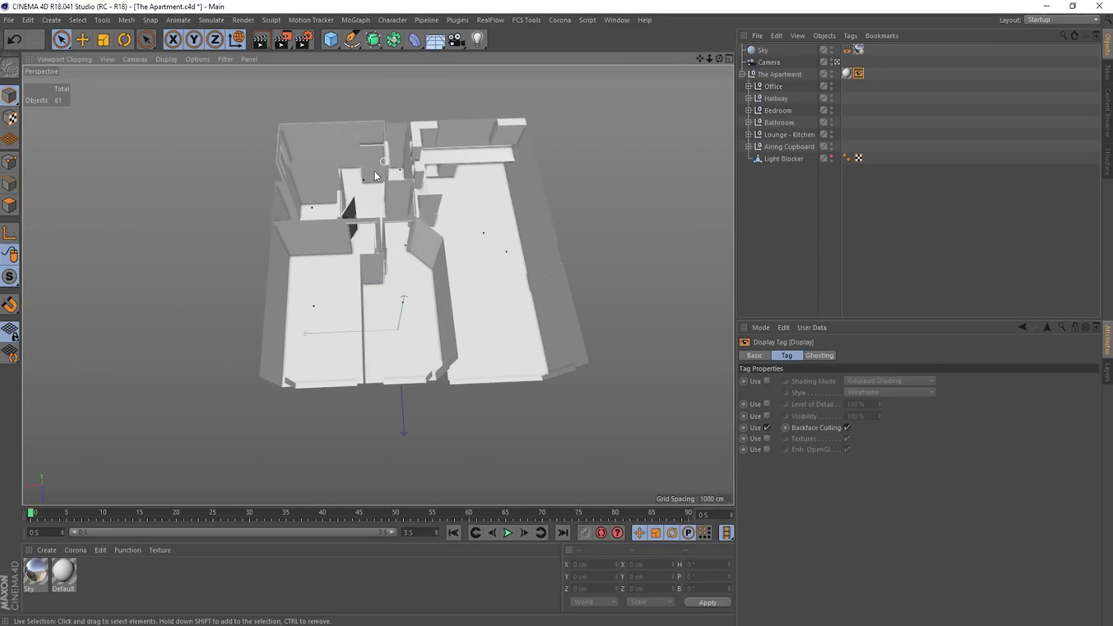
pyautogui.keyDown('alt'); pyautogui.moveTo(374, 170); pyautogui.dragTo(374, 275); pyautogui.keyUp('alt')
pyautogui.scroll(4, 282, 148)
pyautogui.scroll(4, 420, 292)
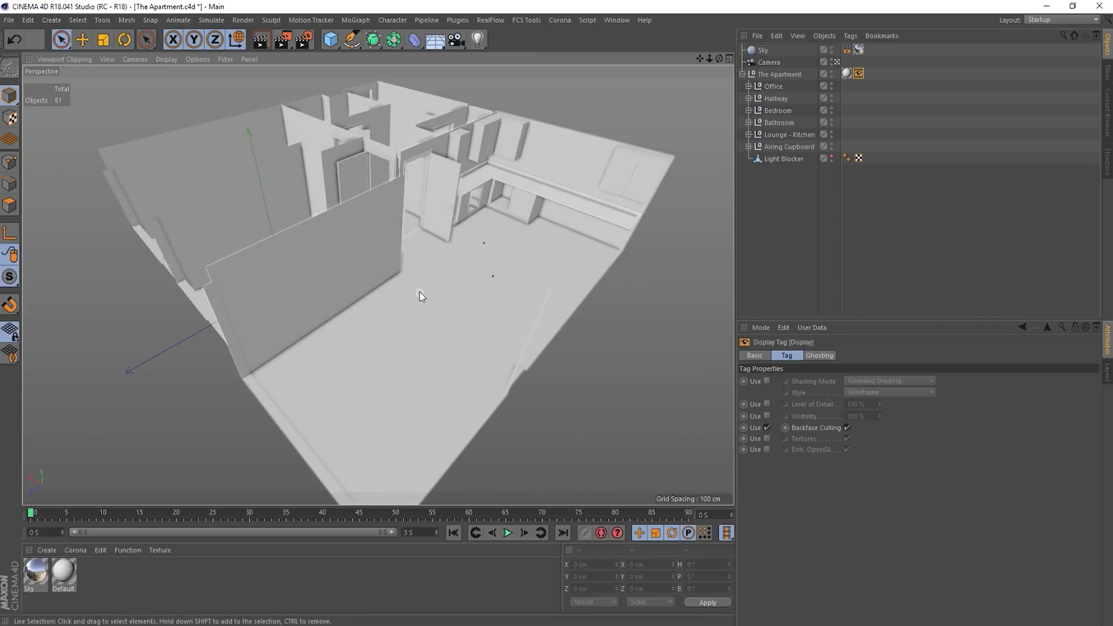
pyautogui.scroll(-2, 420, 292)
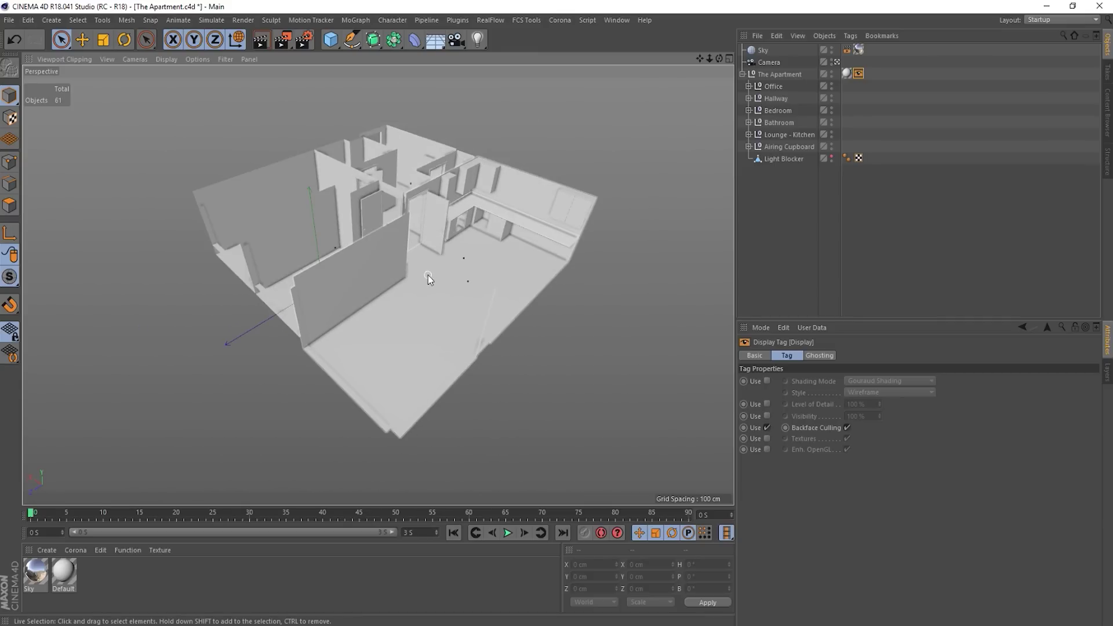
pyautogui.moveTo(427, 275)
pyautogui.keyDown('alt'); pyautogui.mouseDown()
pyautogui.moveTo(437, 190)
pyautogui.moveTo(451, 229)
pyautogui.moveTo(414, 287)
pyautogui.moveTo(436, 278)
pyautogui.mouseUp(); pyautogui.keyUp('alt')
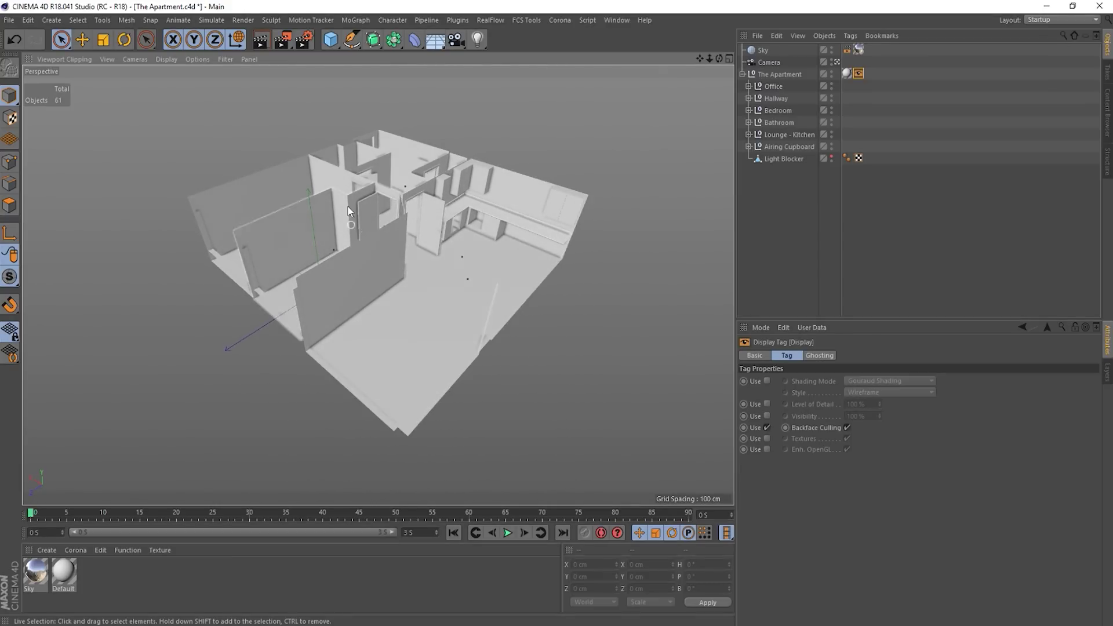
pyautogui.keyDown('alt'); pyautogui.moveTo(443, 346); pyautogui.dragTo(434, 355); pyautogui.keyUp('alt')
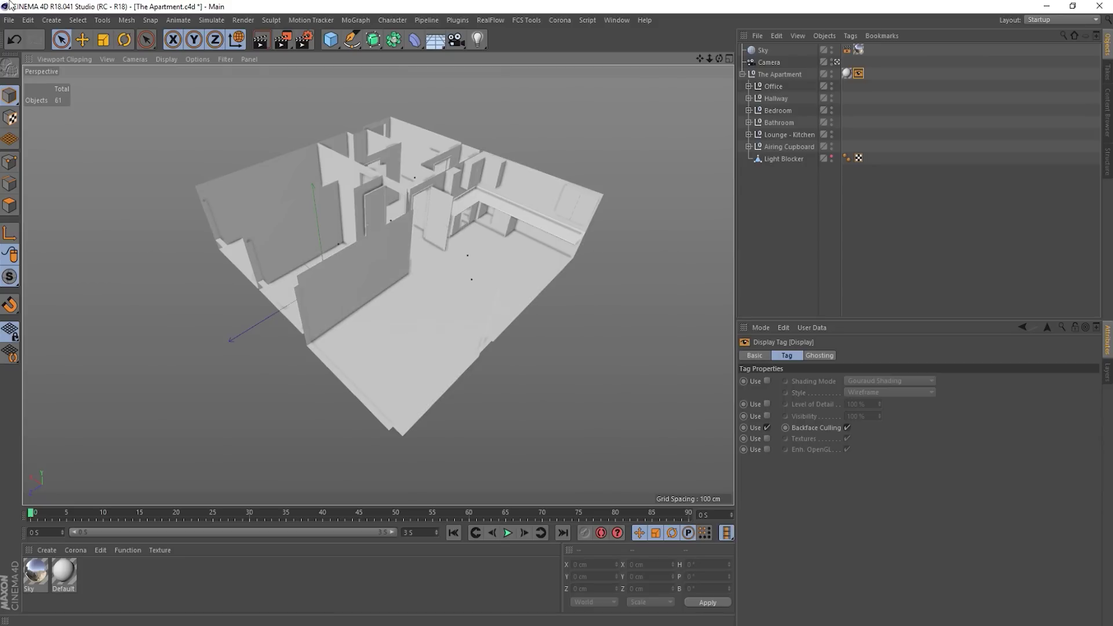
# - Activate the Virtual Walkthrough tool and steer the view around the outside of the apartment
pyautogui.click(103, 20)
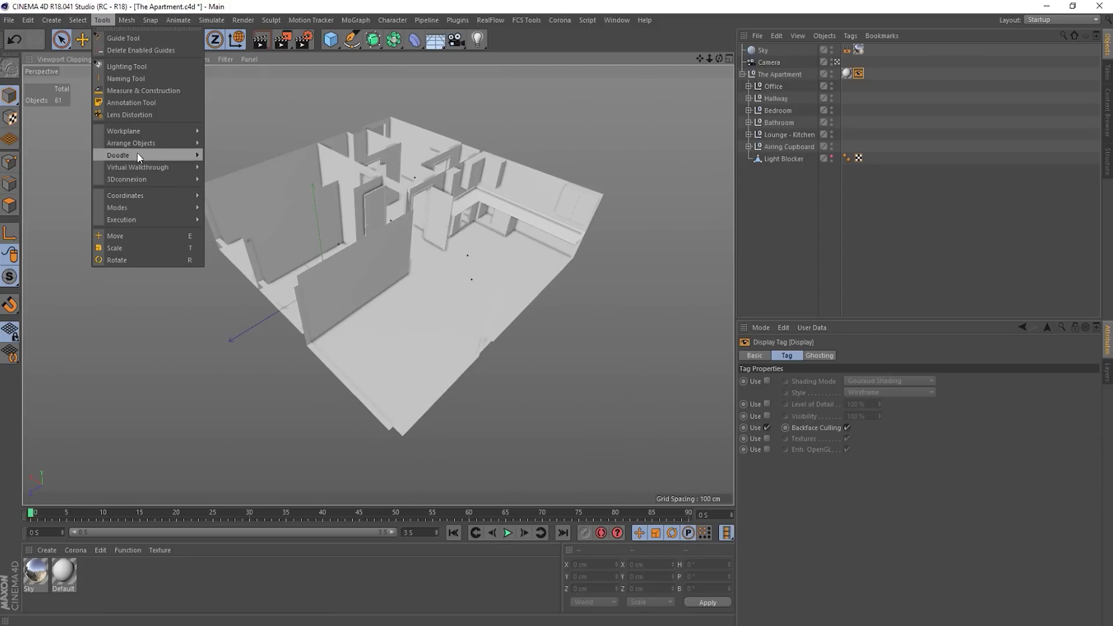
pyautogui.moveTo(143, 166)
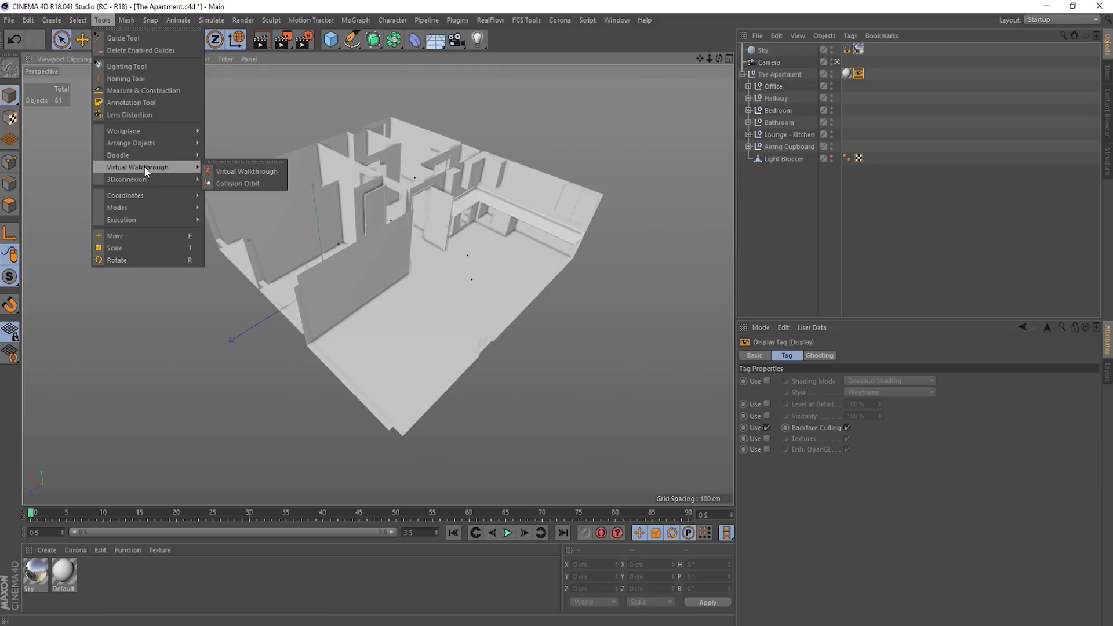
pyautogui.click(251, 172)
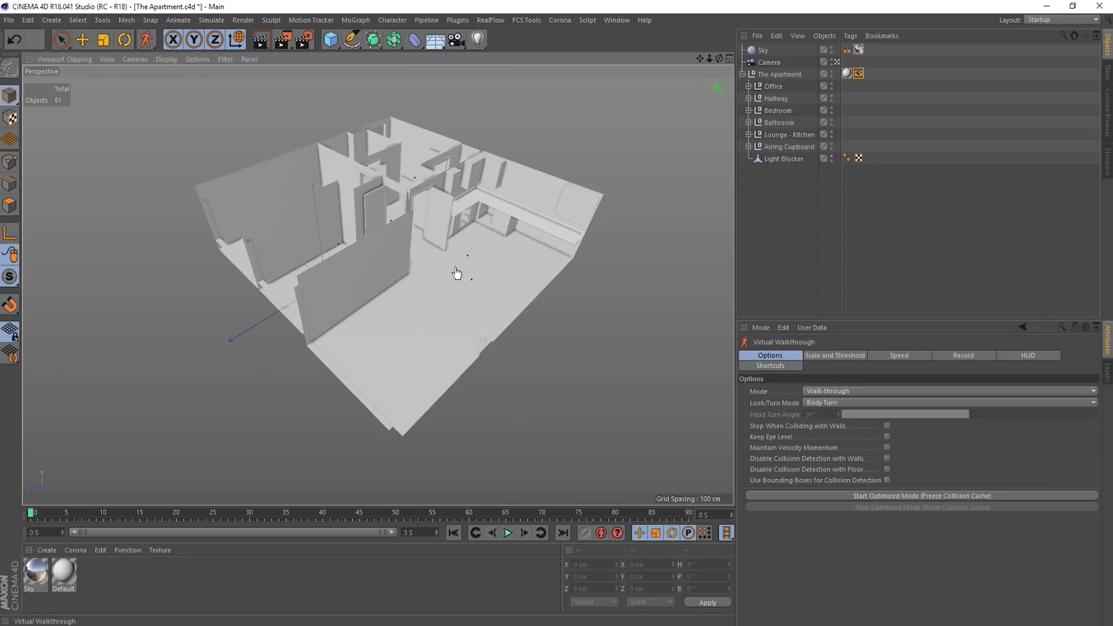
pyautogui.moveTo(457, 273); pyautogui.dragTo(463, 250)
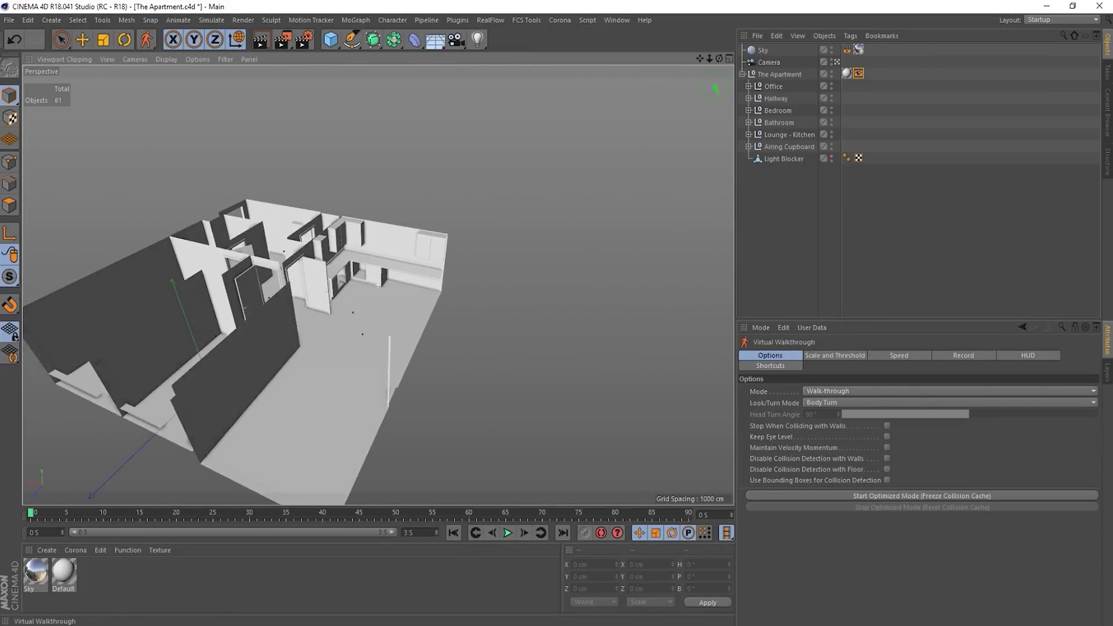
pyautogui.moveTo(378, 284); pyautogui.dragTo(457, 256)
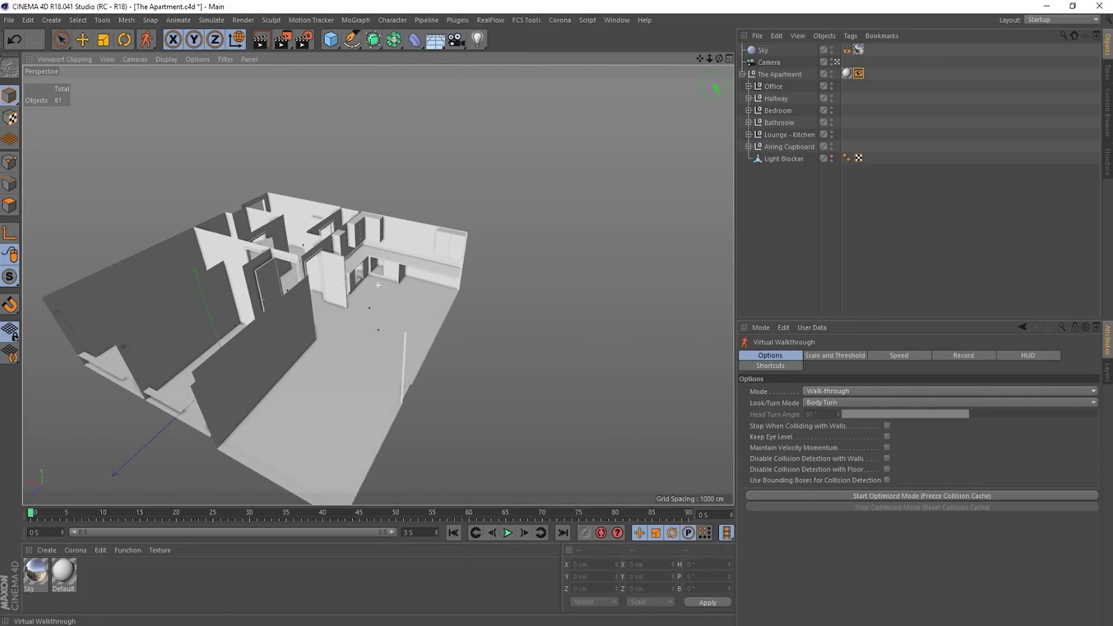
pyautogui.moveTo(378, 285)
pyautogui.mouseDown()
pyautogui.moveTo(430, 271)
pyautogui.moveTo(374, 243)
pyautogui.moveTo(333, 245)
pyautogui.moveTo(362, 285)
pyautogui.moveTo(378, 285)
pyautogui.mouseUp()
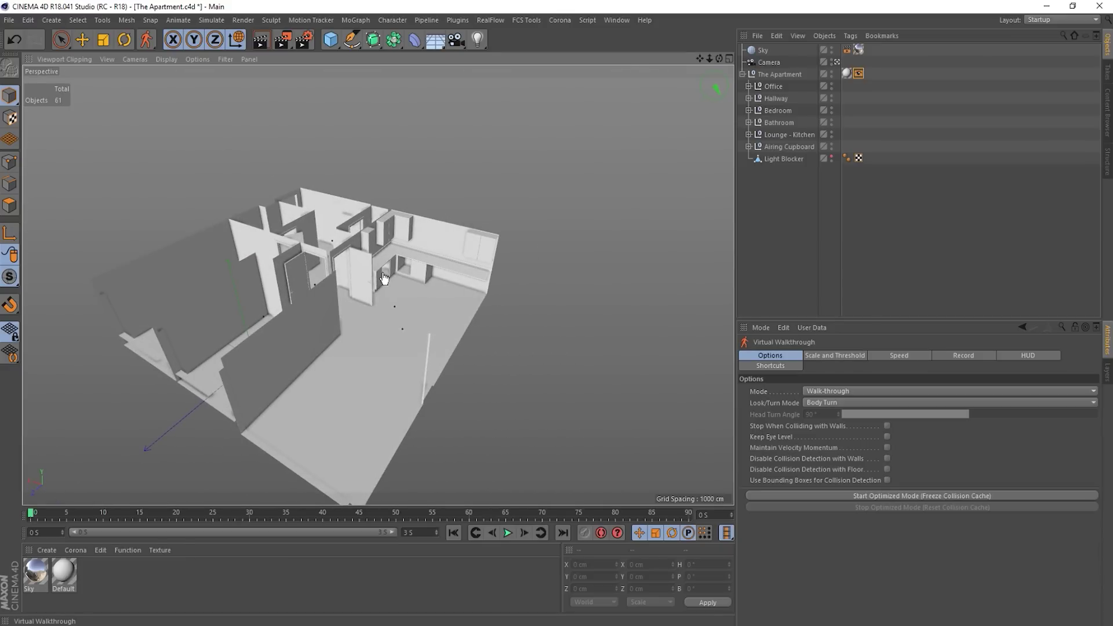
pyautogui.moveTo(384, 279); pyautogui.dragTo(443, 187)
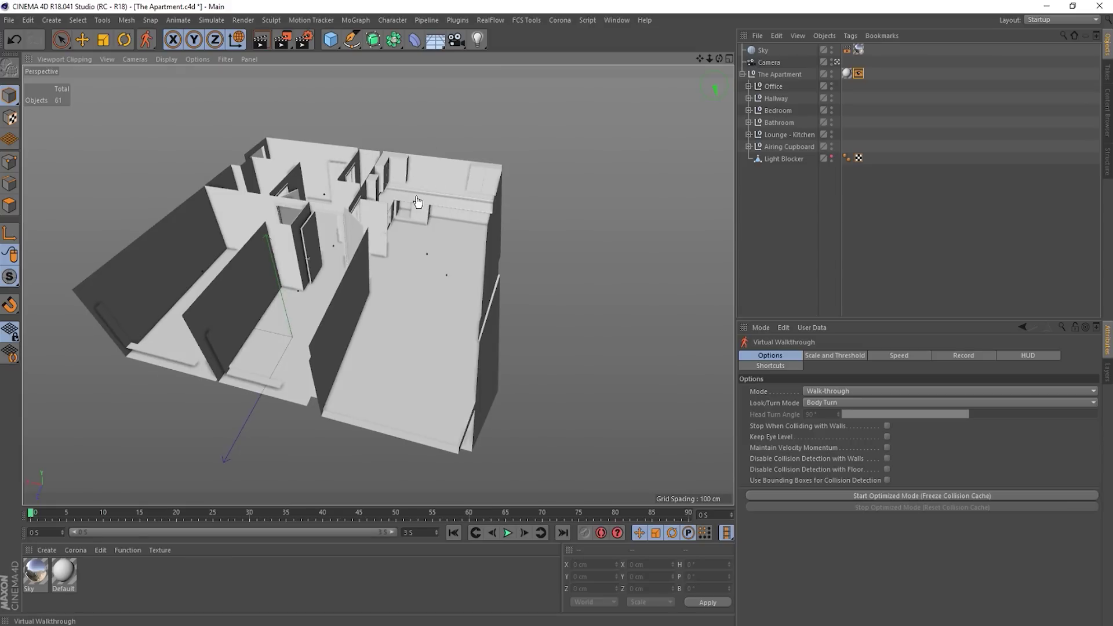
# - Walk into the lounge and kitchen area in Walk-through mode and turn around to face the large window
pyautogui.moveTo(418, 202); pyautogui.dragTo(378, 284)
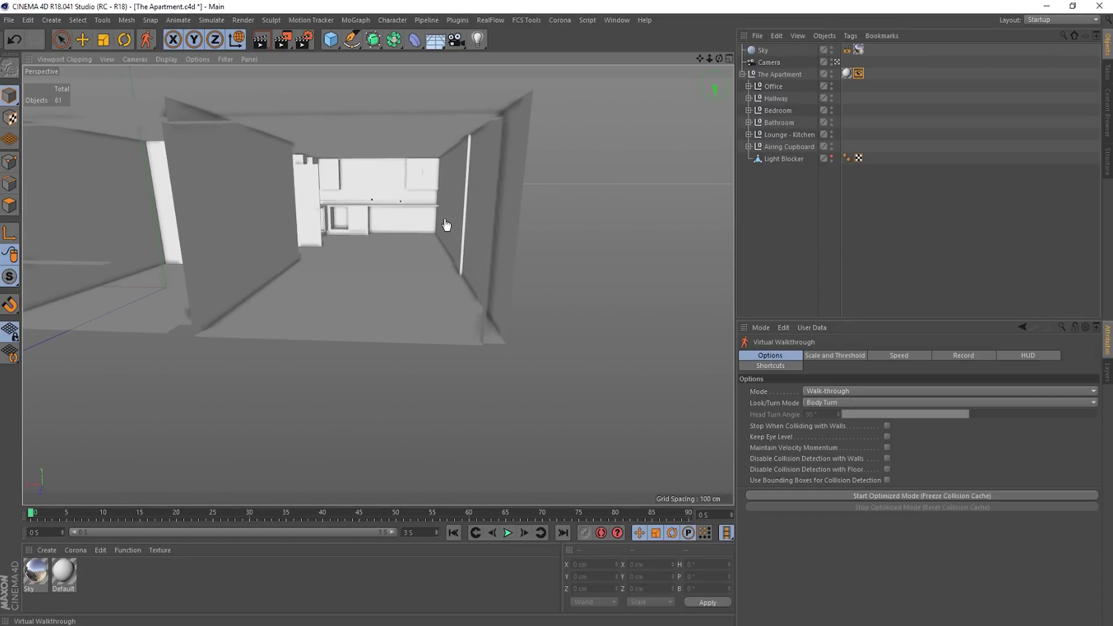
pyautogui.moveTo(446, 225); pyautogui.dragTo(378, 285)
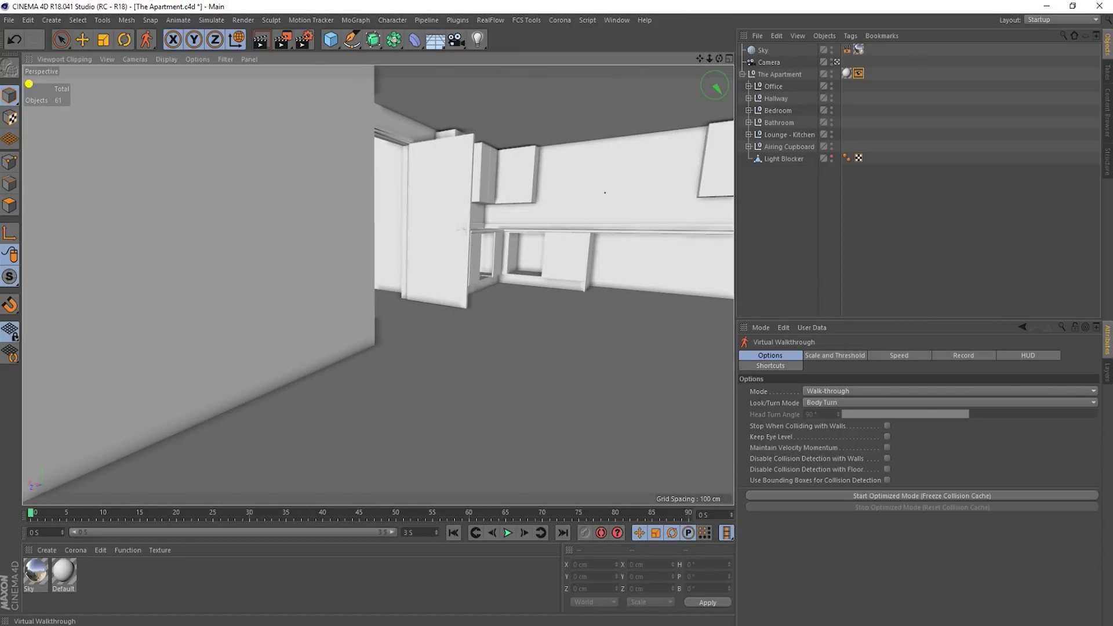
pyautogui.moveTo(377, 285); pyautogui.dragTo(378, 285)
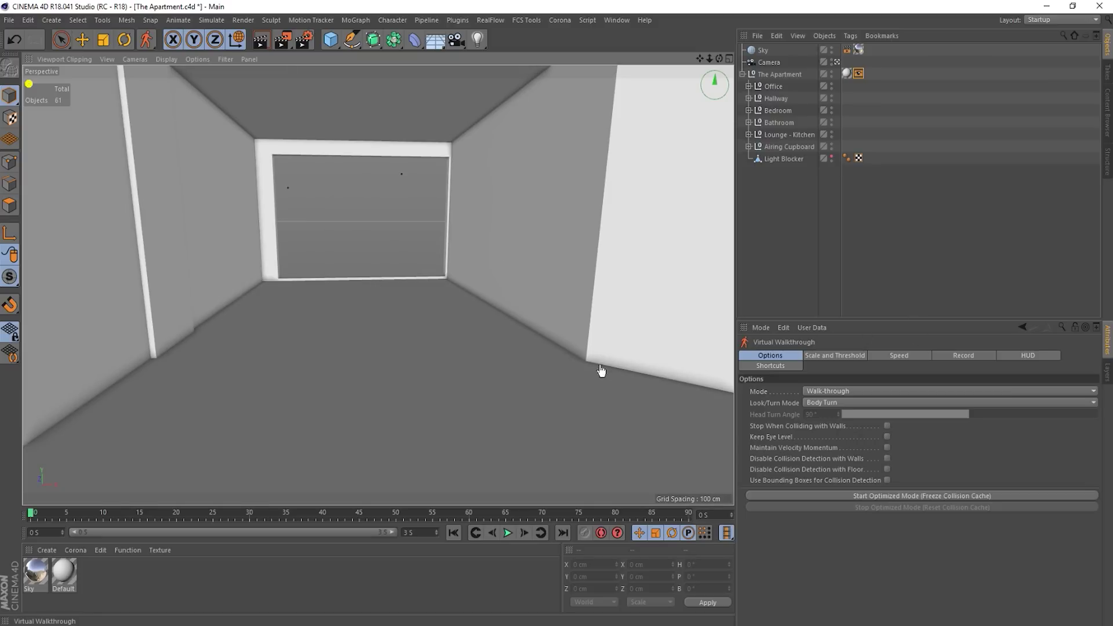
pyautogui.click(772, 355)
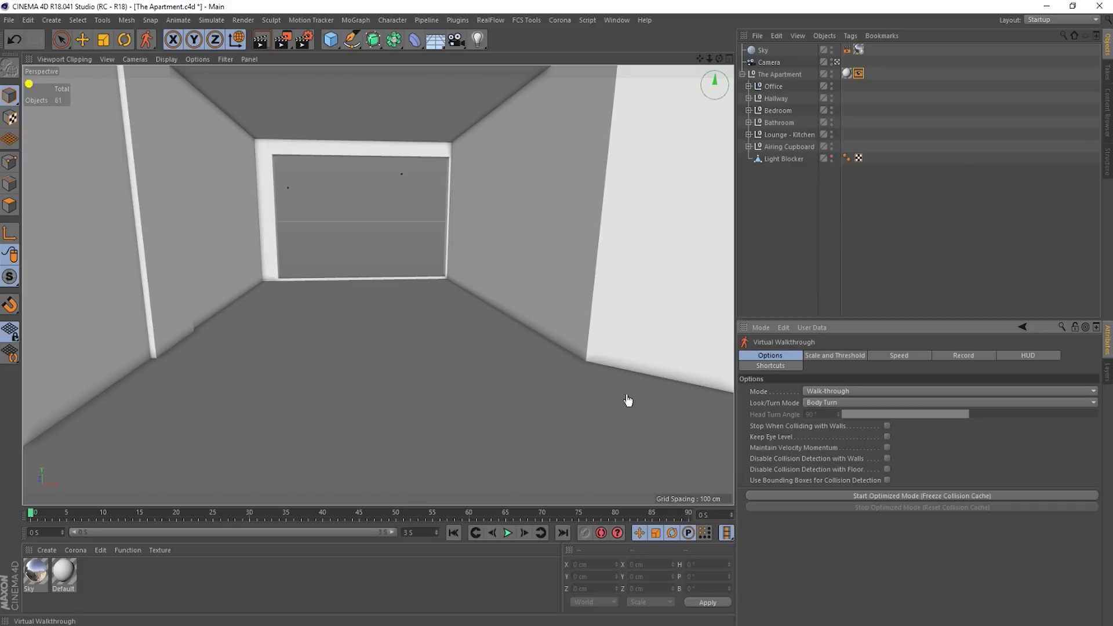
pyautogui.moveTo(529, 365); pyautogui.dragTo(377, 285)
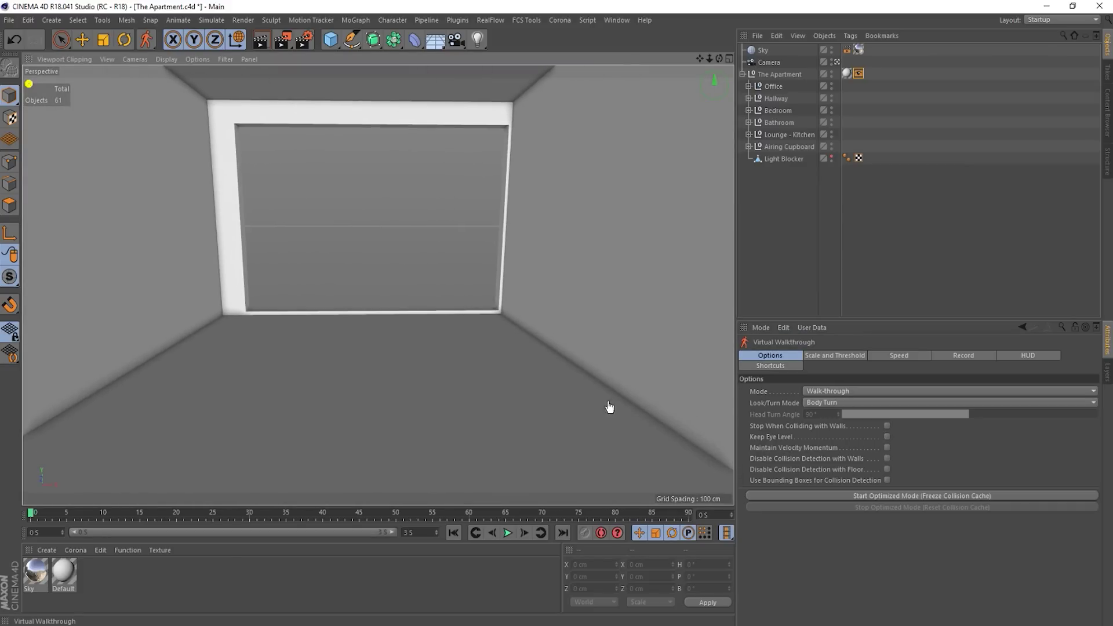
# - Set the walkthrough Mode to Fly-by and fly through the lounge to face the kitchen
pyautogui.click(823, 392)
pyautogui.click(824, 416)
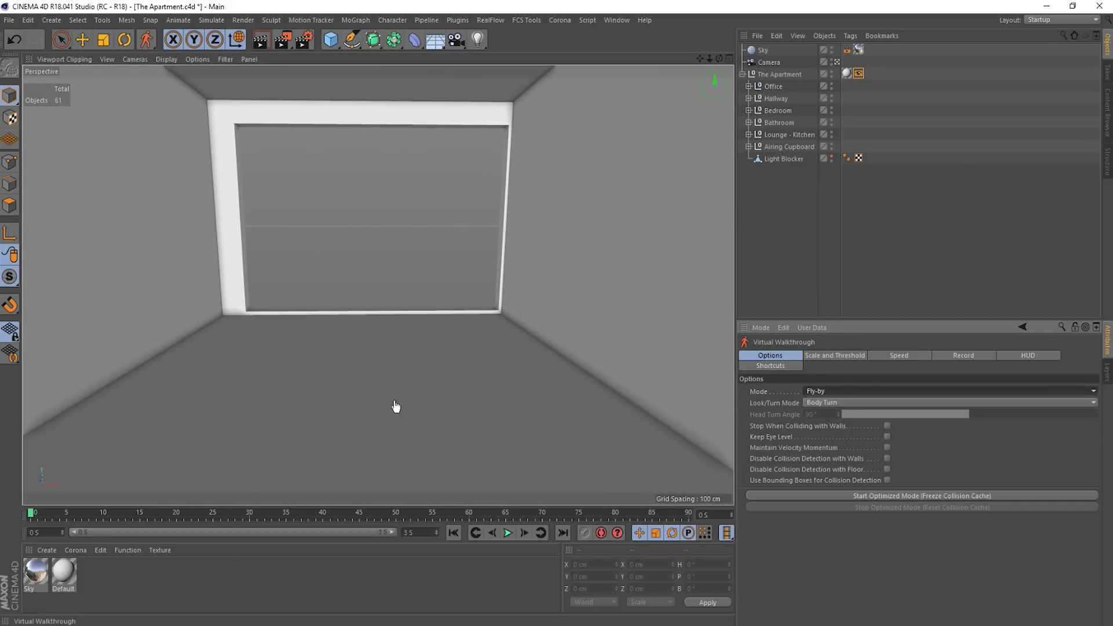
pyautogui.moveTo(395, 406); pyautogui.dragTo(377, 285)
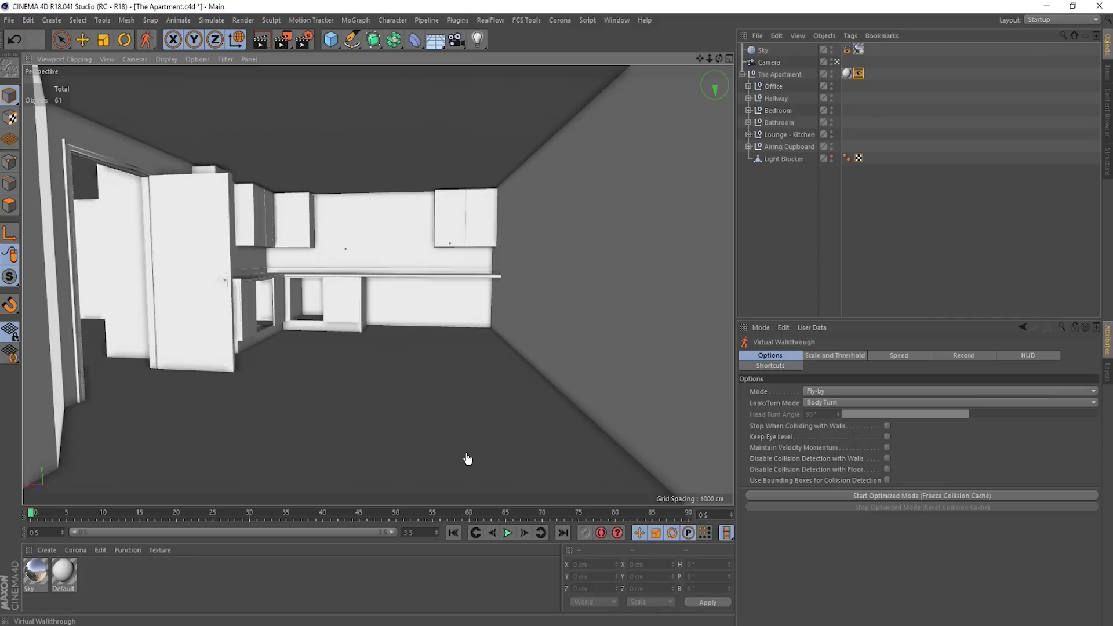
# - Try moving through the lounge in Tank-controls mode and return the Mode to Walk-through
pyautogui.click(817, 392)
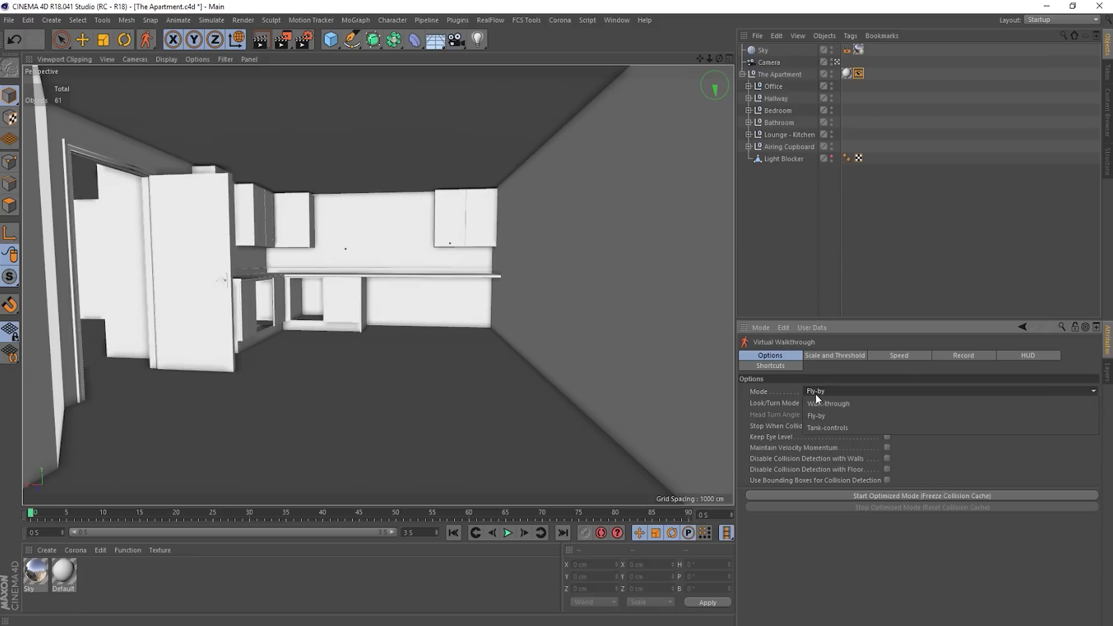
pyautogui.click(845, 429)
pyautogui.moveTo(348, 330); pyautogui.dragTo(378, 285)
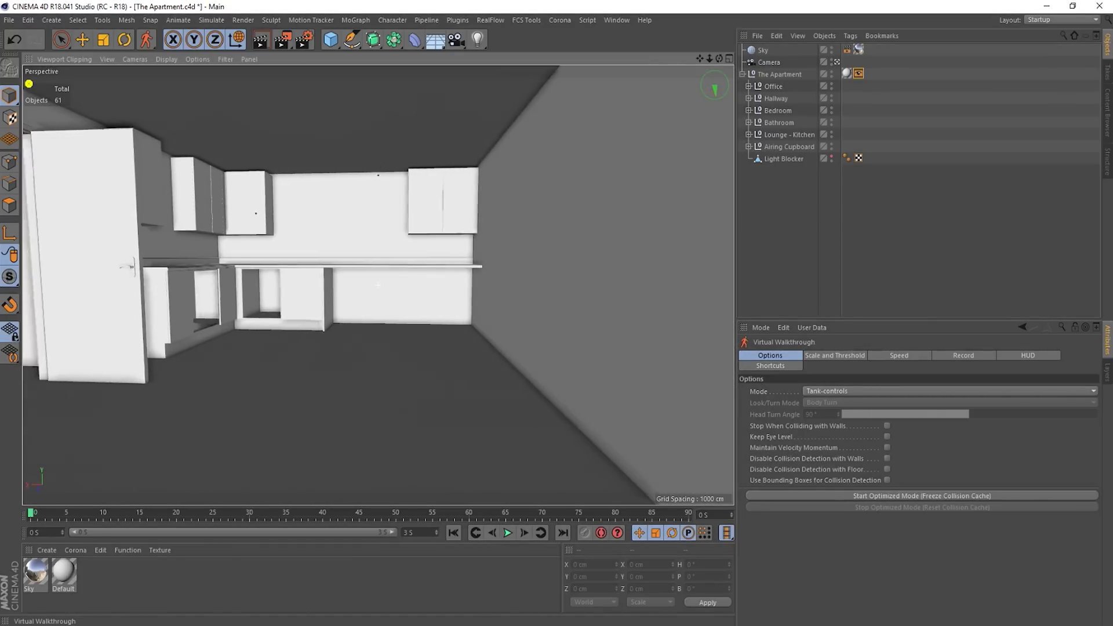
pyautogui.click(814, 389)
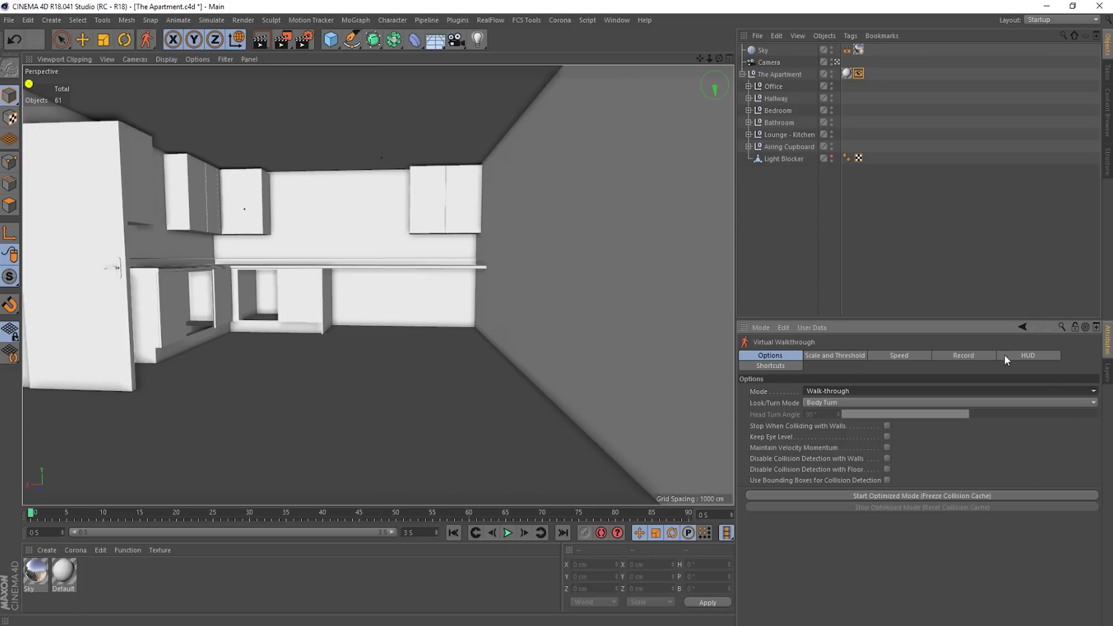
# - Set Look/Turn Mode to Quick Head Turn and test looking around the lounge and kitchen
pyautogui.click(807, 403)
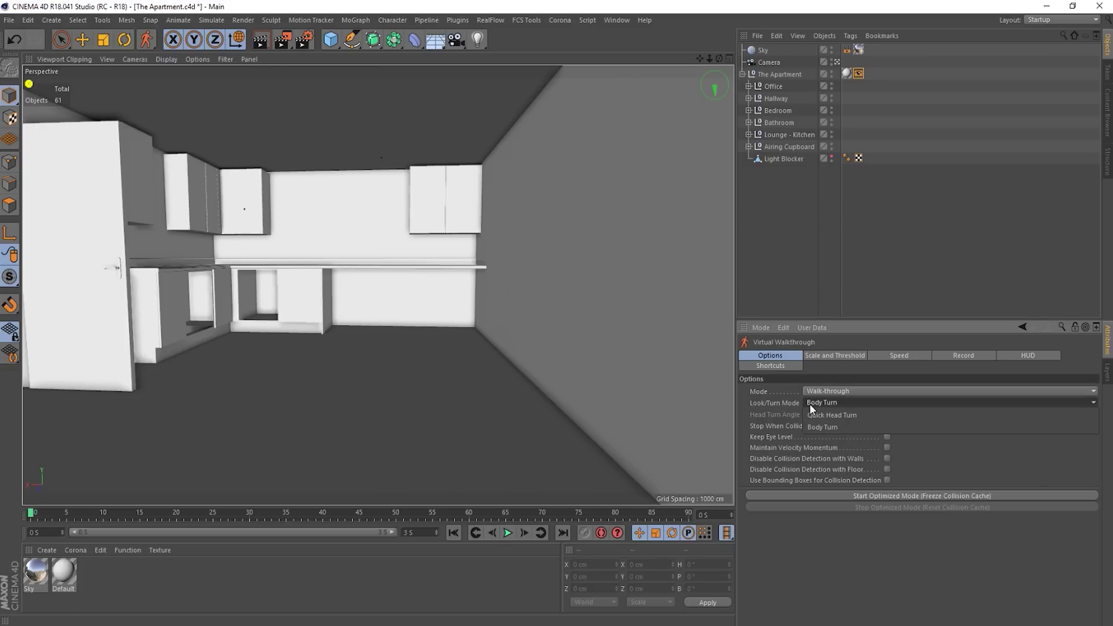
pyautogui.click(855, 417)
pyautogui.moveTo(359, 347); pyautogui.dragTo(741, 328)
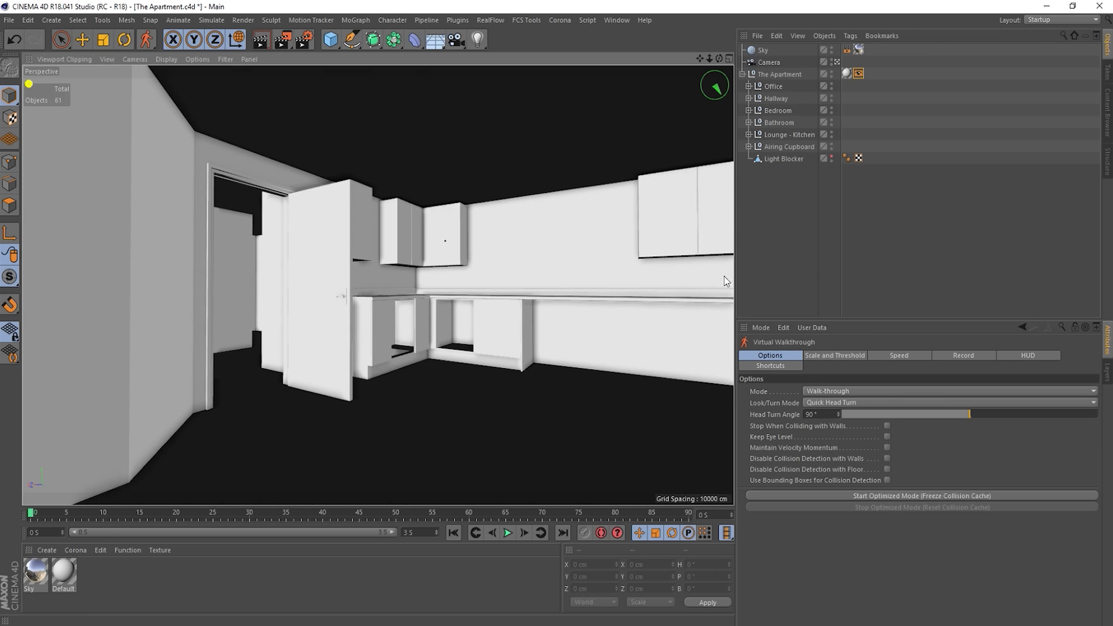
pyautogui.moveTo(724, 281); pyautogui.dragTo(378, 285)
# - Set Look/Turn Mode back to Body Turn and walk from the kitchen units up to the lounge wall
pyautogui.click(840, 402)
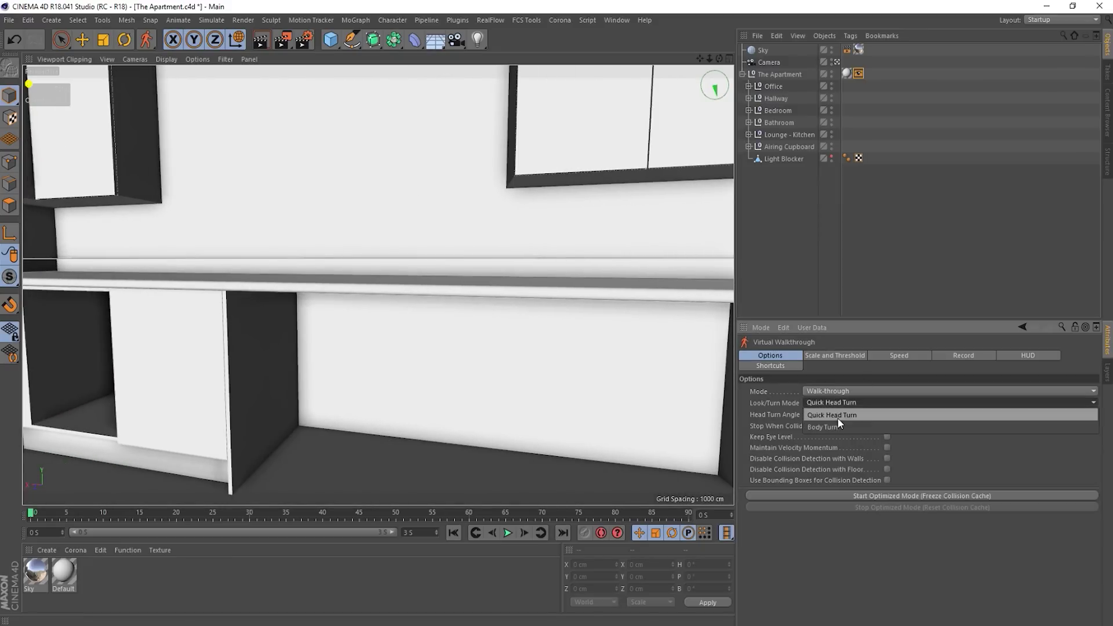
pyautogui.moveTo(266, 355); pyautogui.dragTo(378, 285)
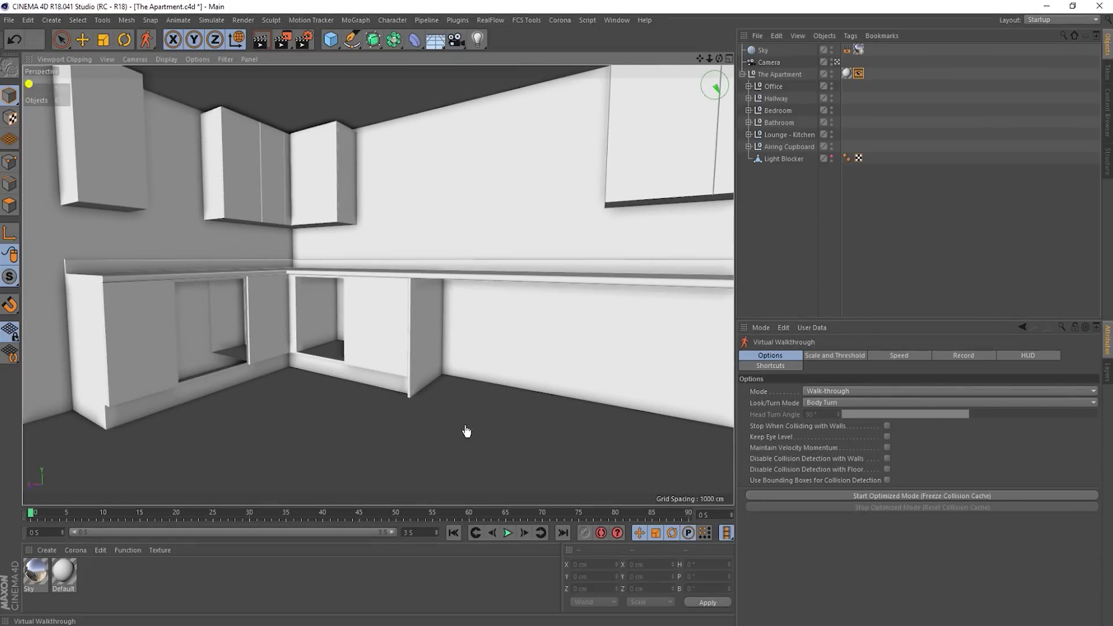
pyautogui.moveTo(464, 430); pyautogui.dragTo(378, 285)
pyautogui.press('Up')
# - Toggle Stop When Colliding with Walls on and off, and try walking the lounge with Maintain Velocity Momentum enabled
pyautogui.click(887, 426)
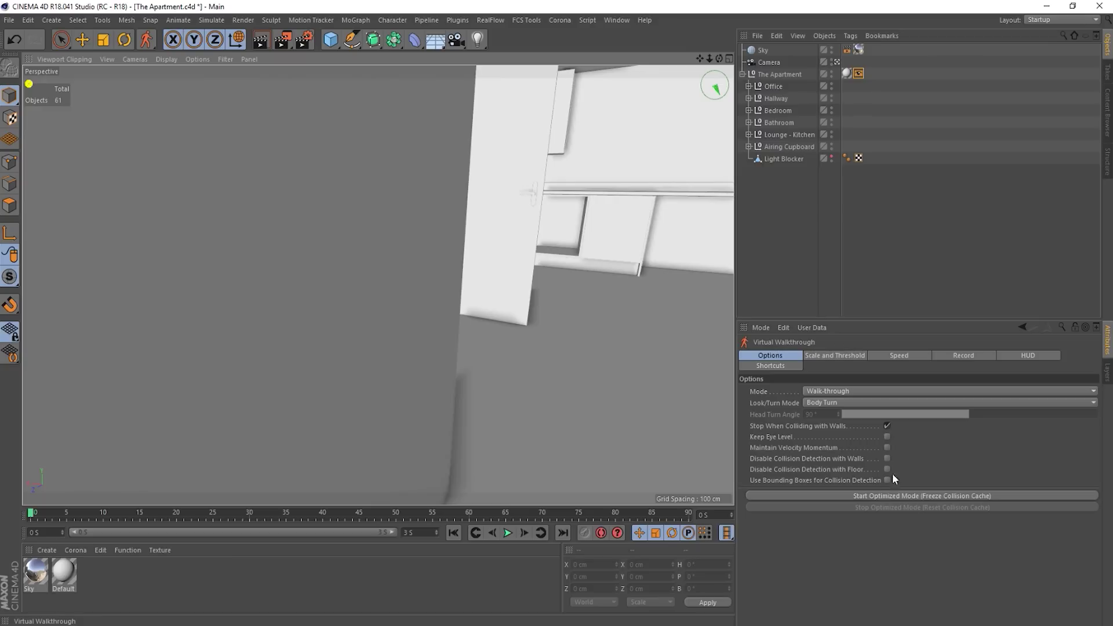
pyautogui.click(887, 426)
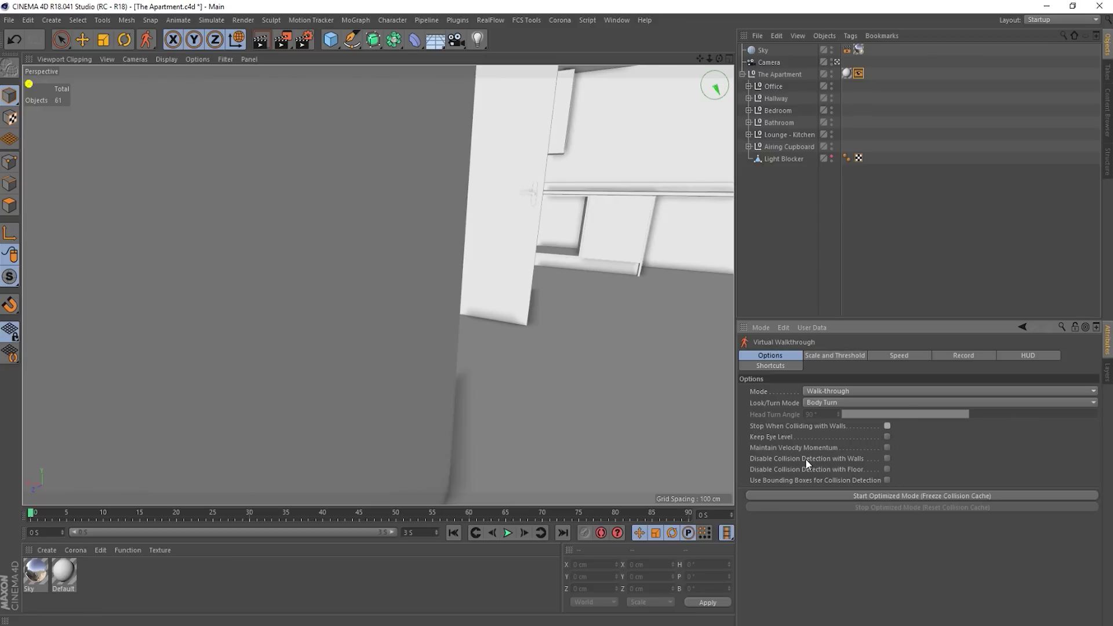
pyautogui.click(887, 448)
pyautogui.moveTo(378, 285); pyautogui.dragTo(377, 285)
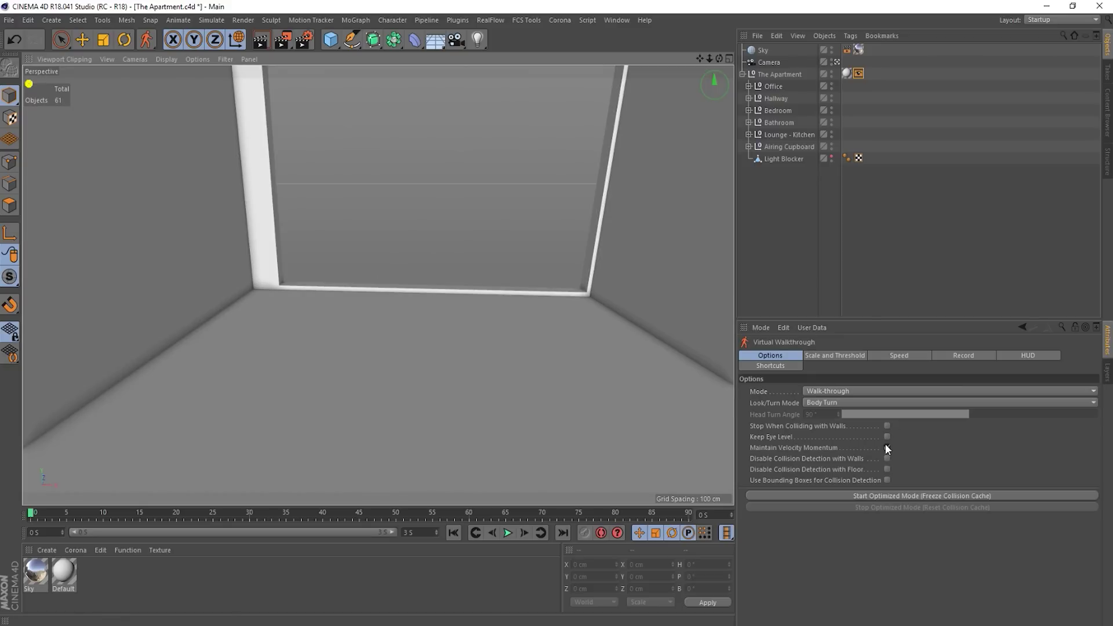
pyautogui.moveTo(332, 373); pyautogui.dragTo(378, 285)
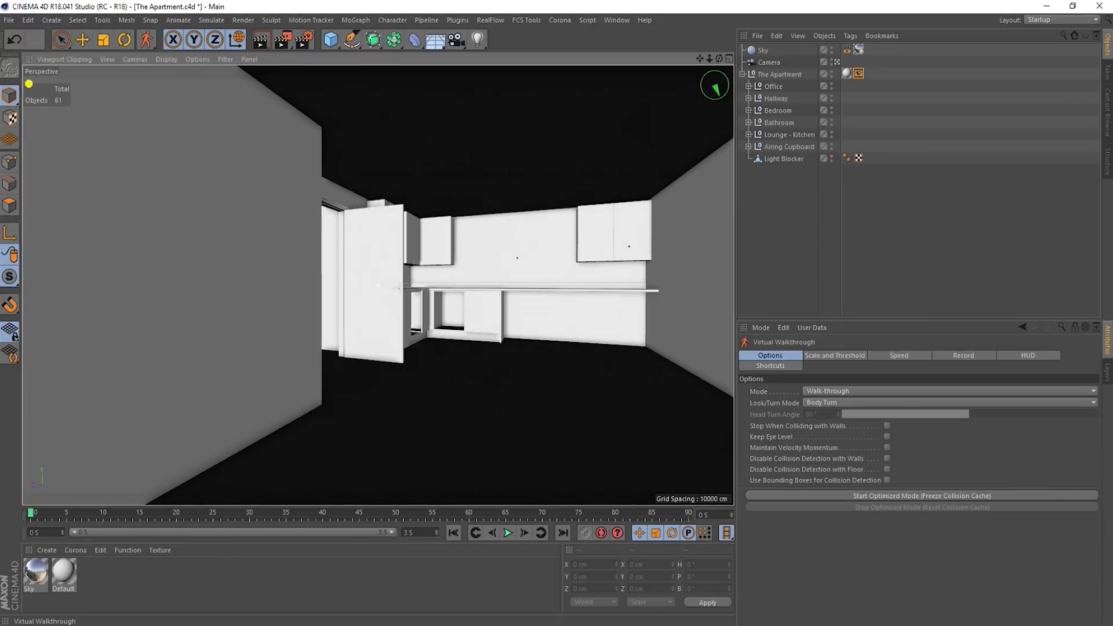
# - Toggle Disable Collision Detection with Walls on and off, trying the walk through the lounge and up to the kitchen worktop
pyautogui.click(886, 458)
pyautogui.moveTo(492, 365); pyautogui.dragTo(378, 285)
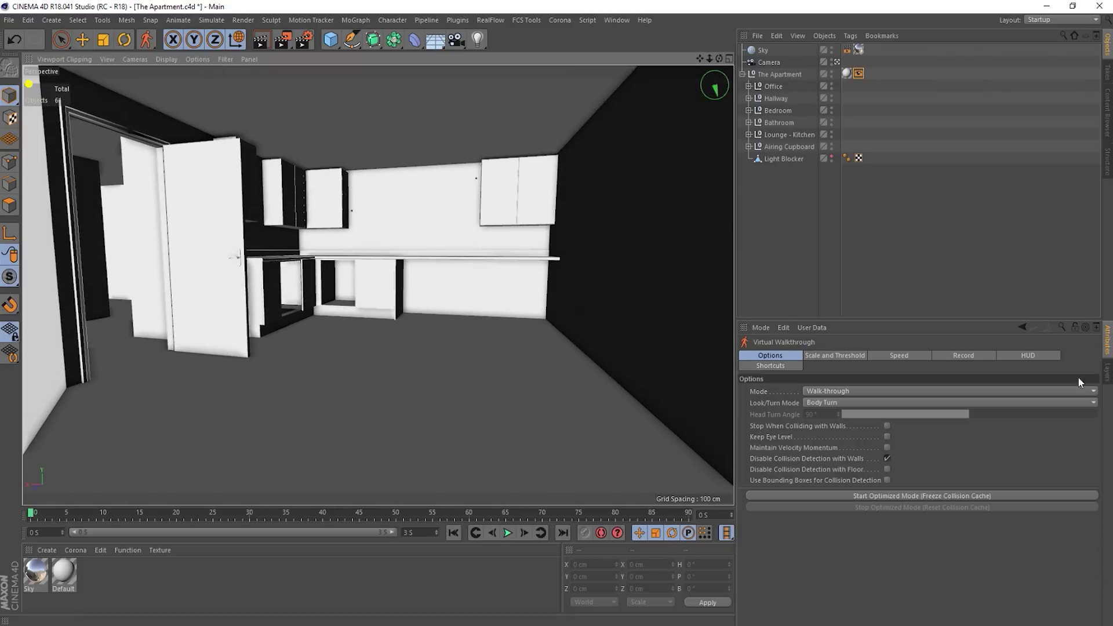
pyautogui.click(886, 458)
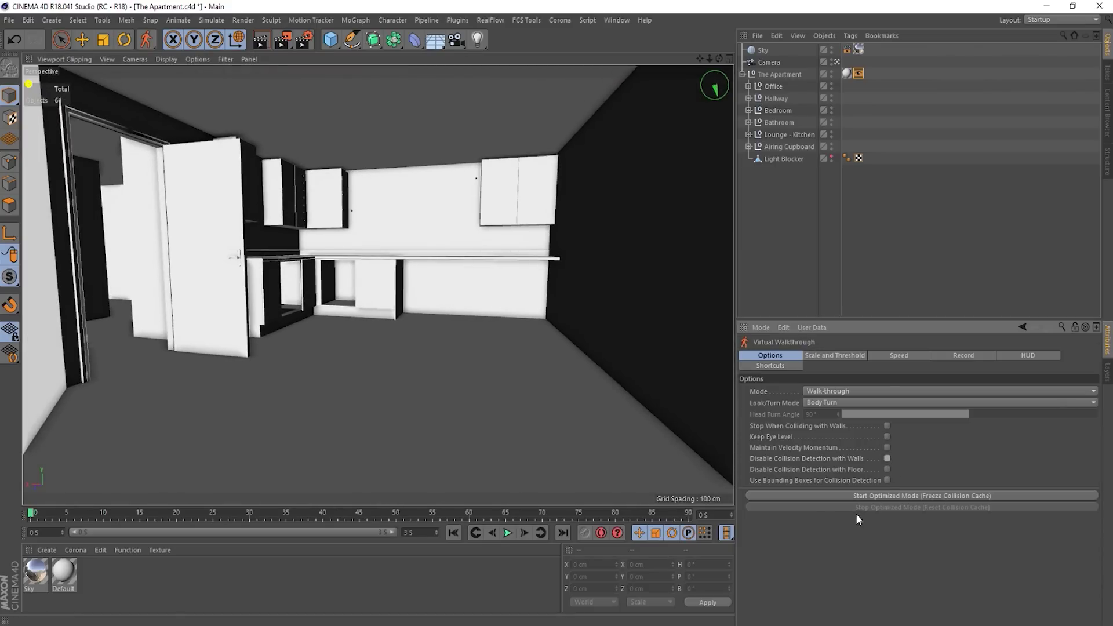
pyautogui.moveTo(472, 397); pyautogui.dragTo(471, 397)
pyautogui.moveTo(383, 255); pyautogui.dragTo(464, 390)
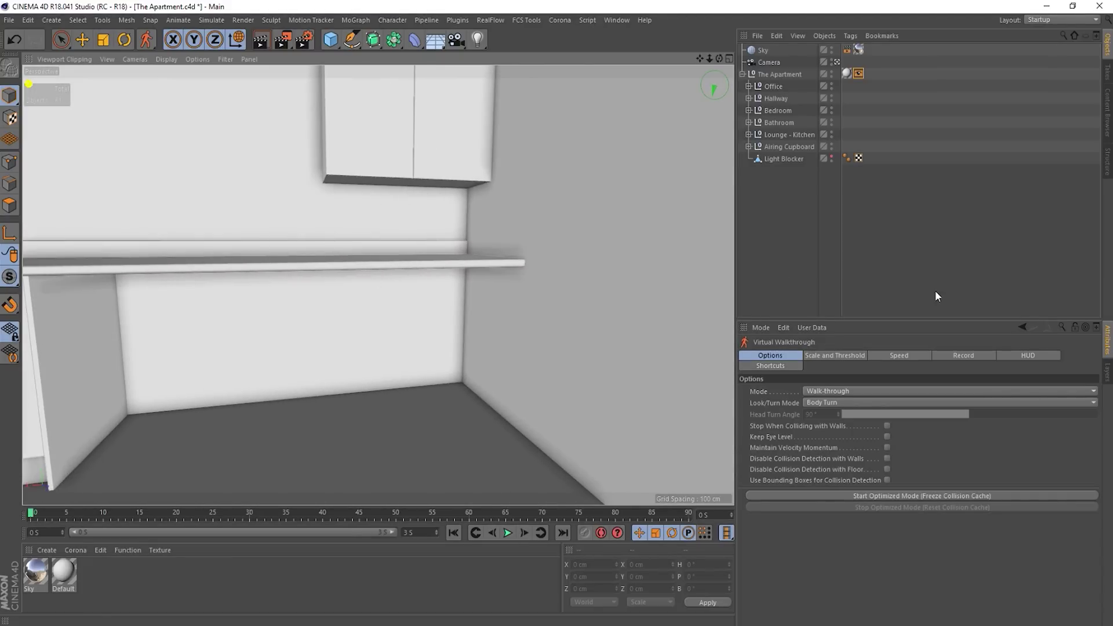
# - Set Scale - Eye Height to 165 cm and look around the kitchen from the new height
pyautogui.click(840, 357)
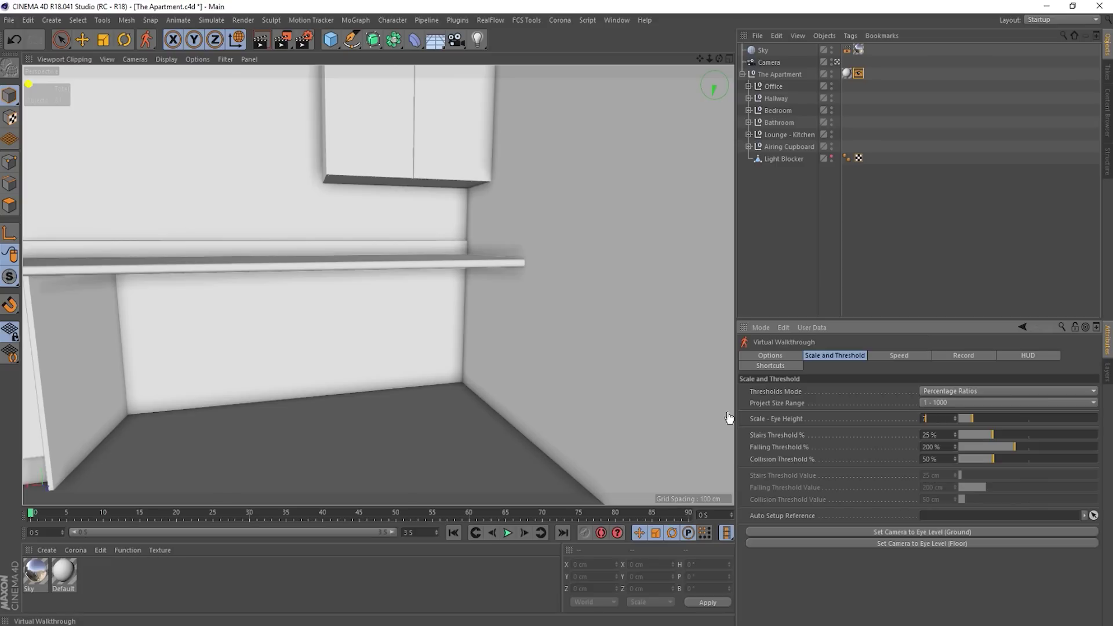
pyautogui.write('5')
pyautogui.press('Return')
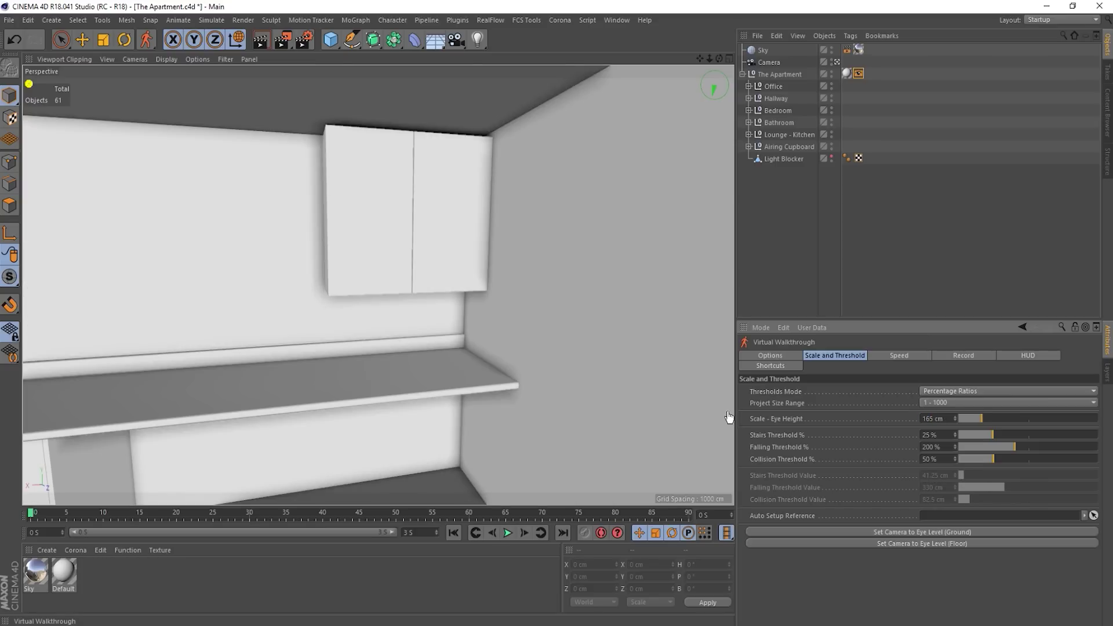
pyautogui.moveTo(470, 297); pyautogui.dragTo(378, 284)
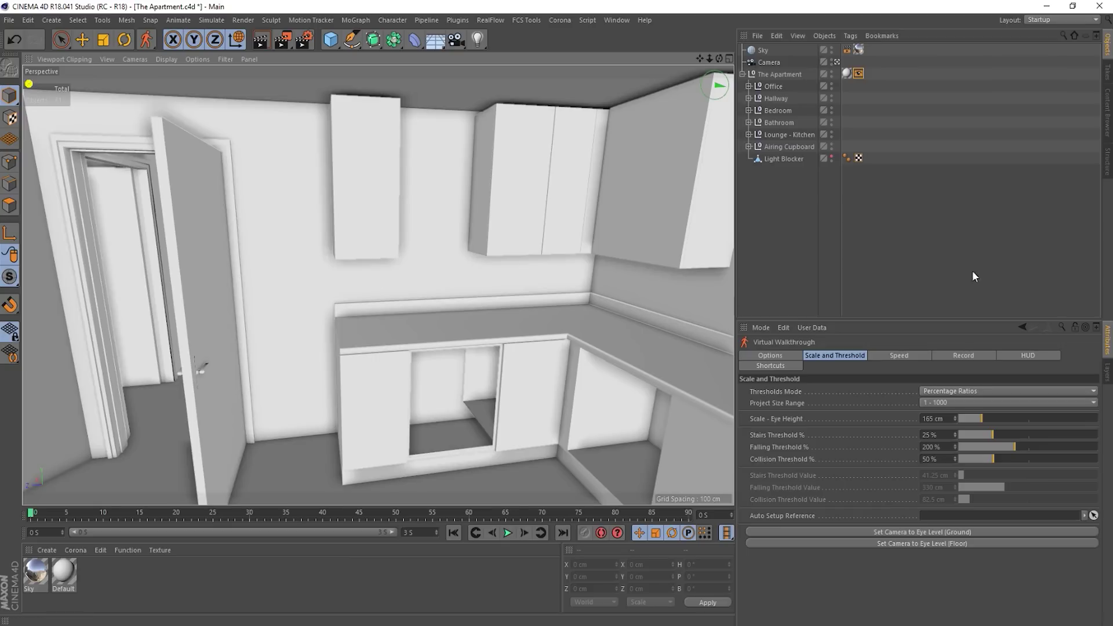
# - Examine the walkthrough's Speed and HUD settings while looking around the lounge and kitchen
pyautogui.click(895, 354)
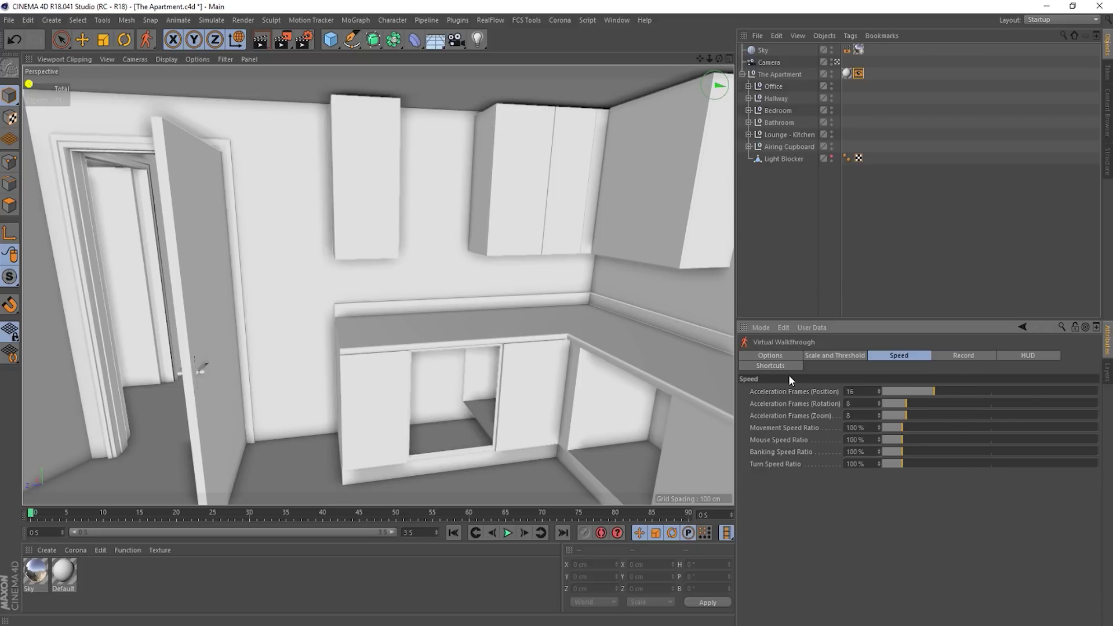
pyautogui.moveTo(612, 277); pyautogui.dragTo(378, 285)
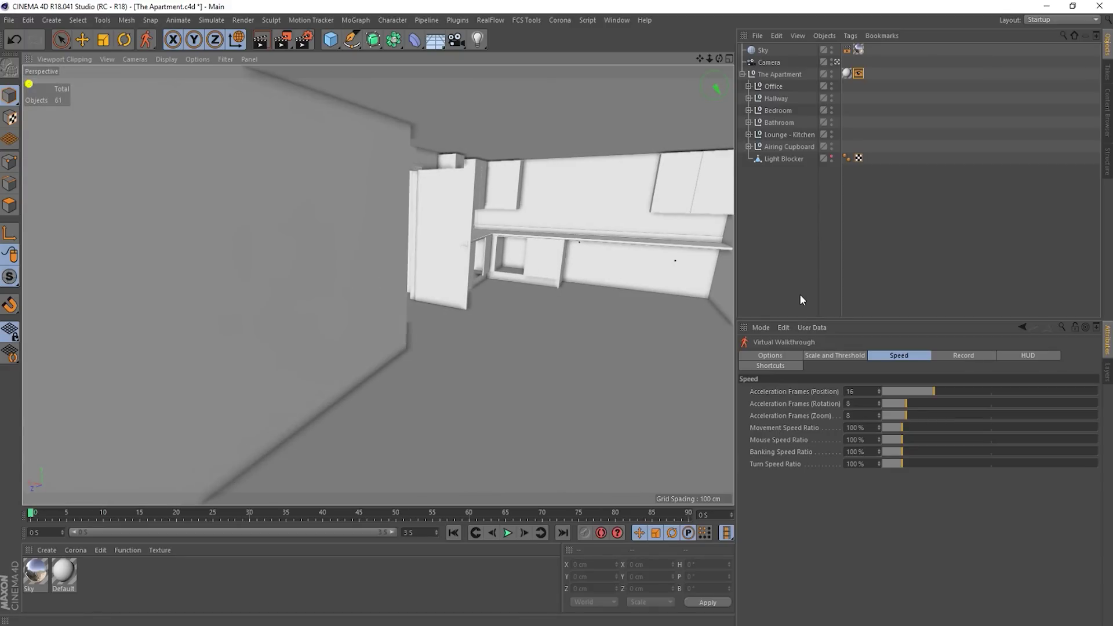
pyautogui.click(1023, 355)
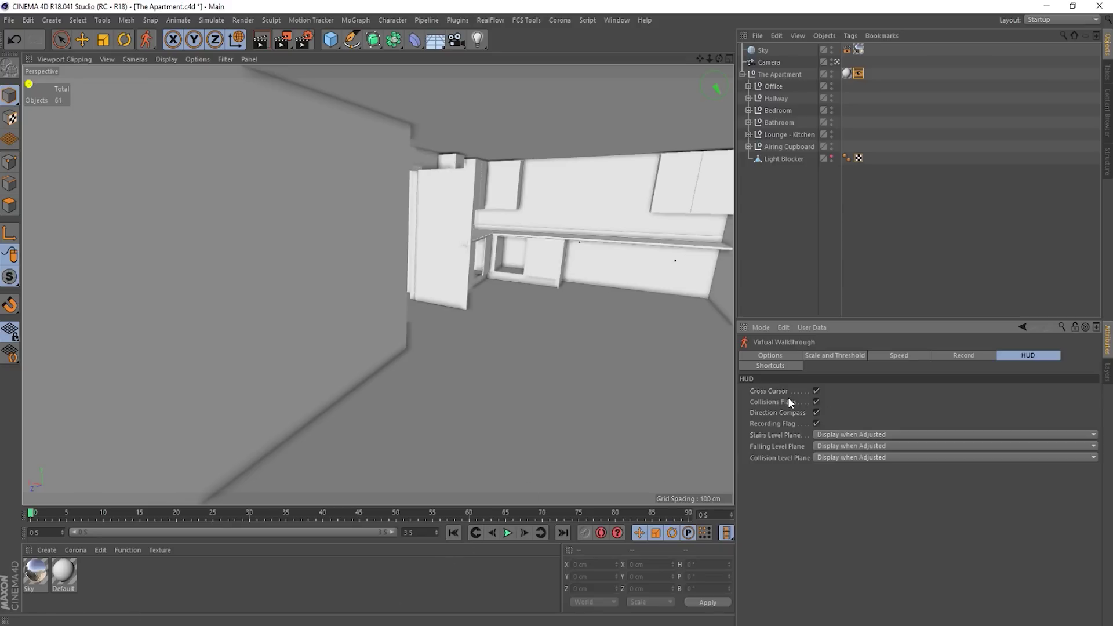
pyautogui.moveTo(601, 412); pyautogui.dragTo(667, 406)
pyautogui.moveTo(603, 464); pyautogui.dragTo(600, 404)
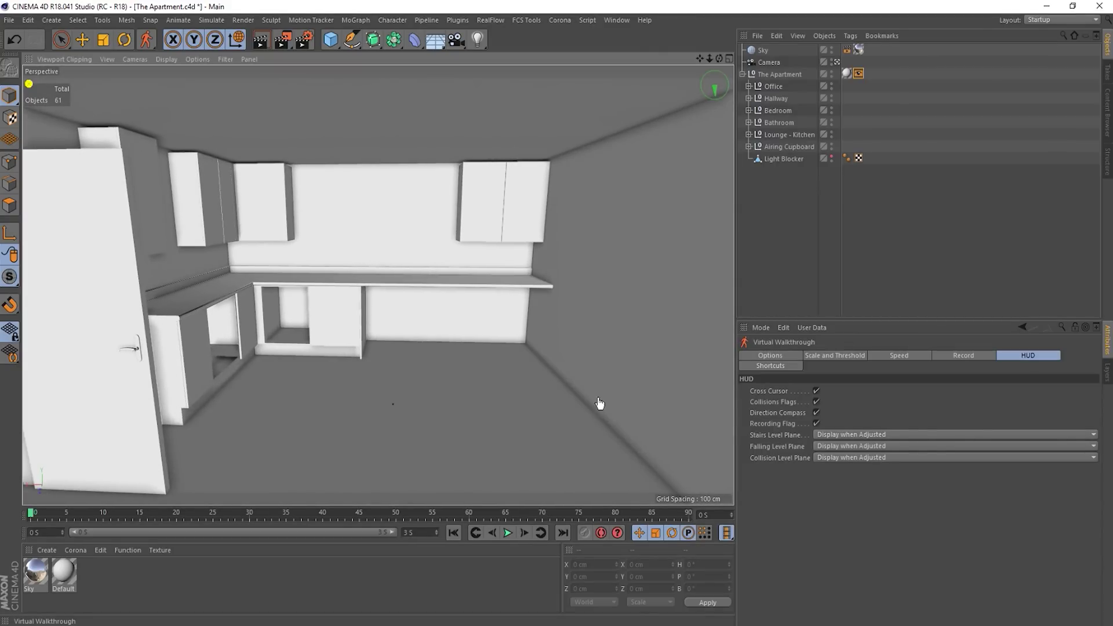
# - Show the walkthrough's movement key assignments and test moving sideways and backward in the lounge
pyautogui.click(787, 365)
pyautogui.moveTo(534, 378); pyautogui.dragTo(534, 365)
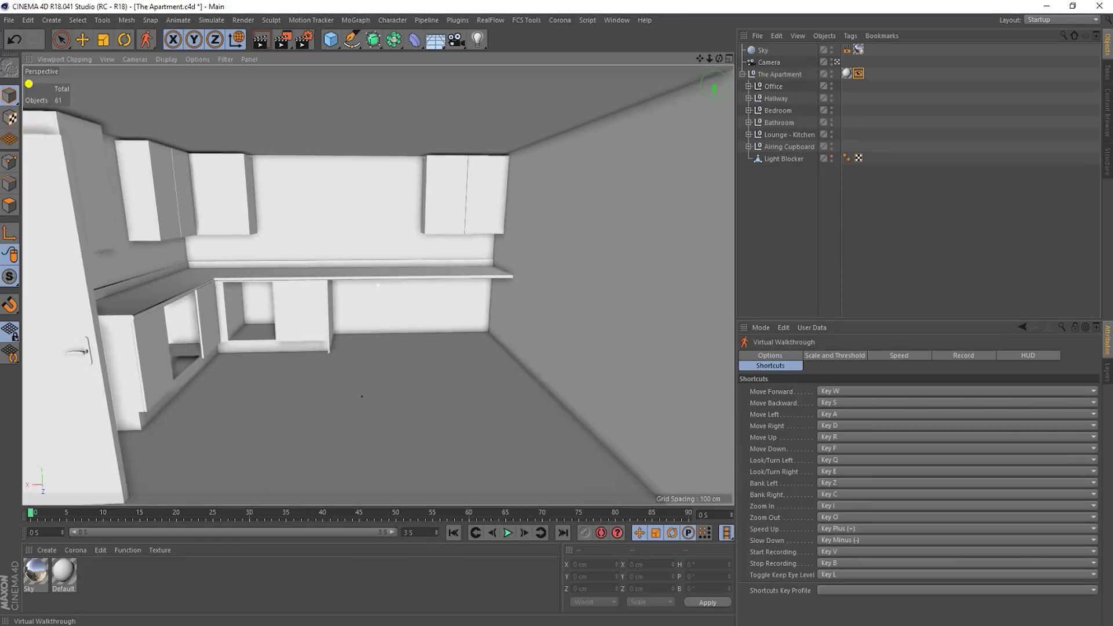
pyautogui.press('d')
pyautogui.press('a')
pyautogui.press('s')
pyautogui.press('d')
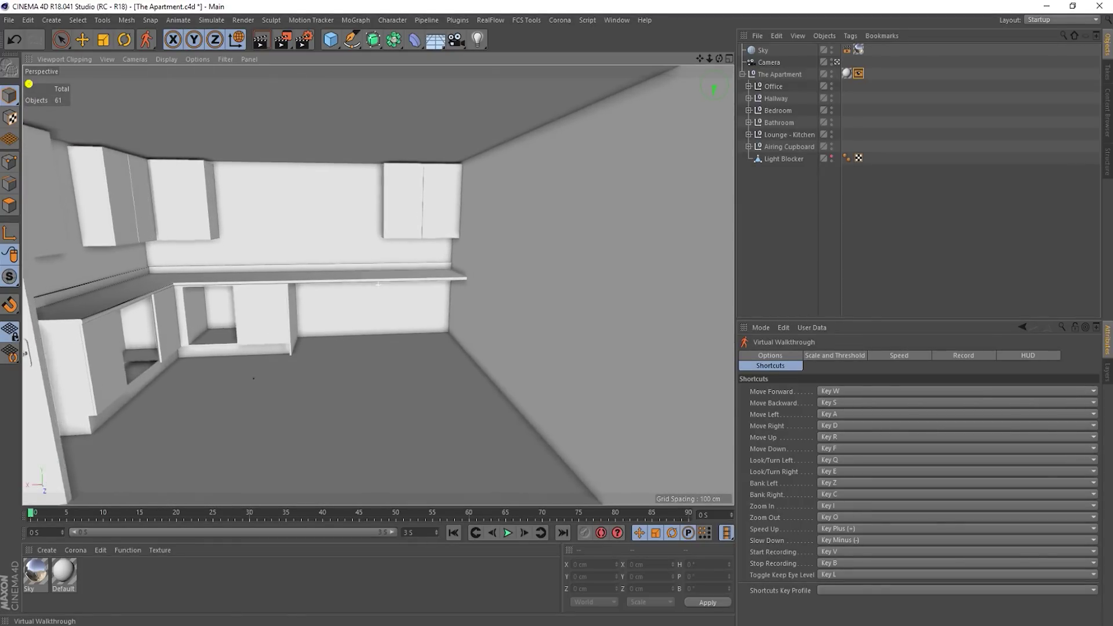
pyautogui.moveTo(253, 379); pyautogui.dragTo(445, 397)
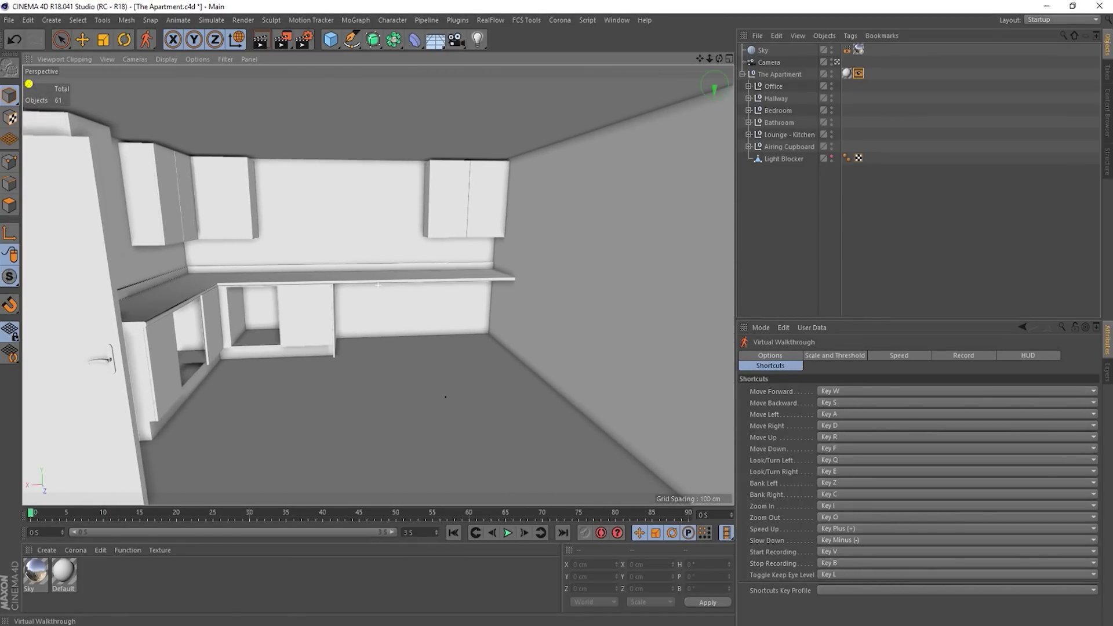
# - Test Move Up and Move Down by raising the viewpoint above the apartment and lowering it back into the lounge
pyautogui.press('r')
pyautogui.press('r')
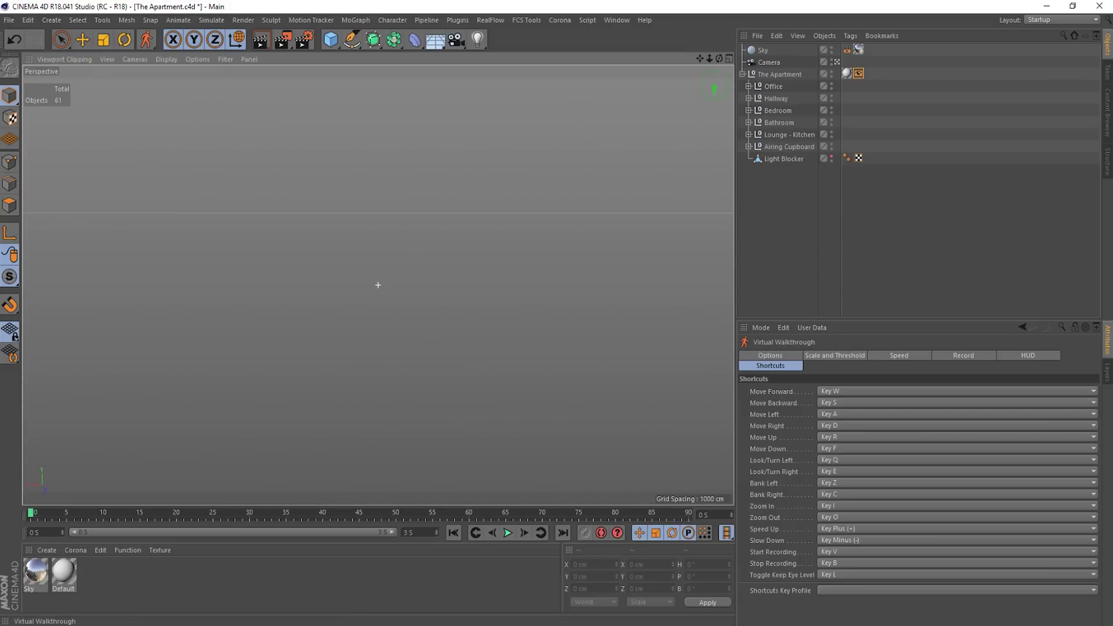
pyautogui.press('f')
pyautogui.press('r')
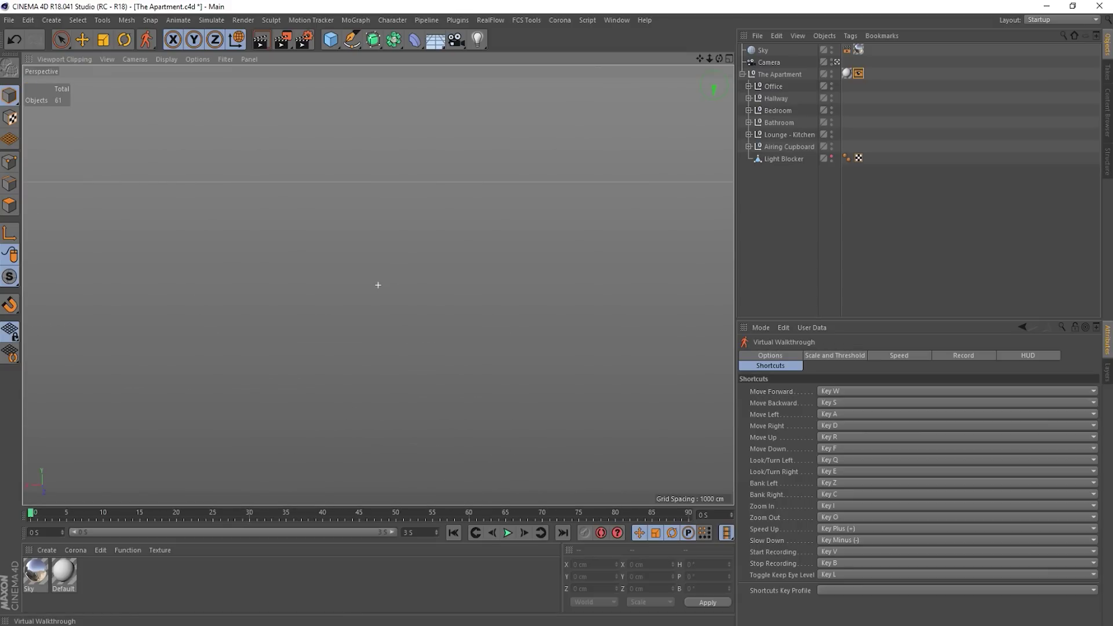
pyautogui.press('f')
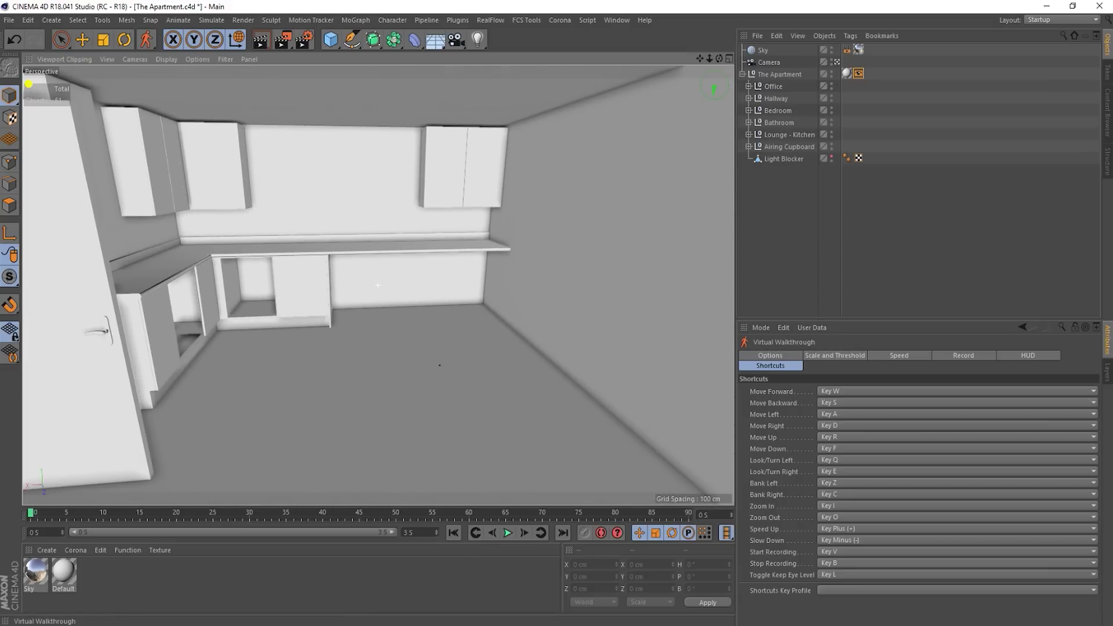
pyautogui.press('r')
pyautogui.moveTo(378, 285); pyautogui.dragTo(429, 313)
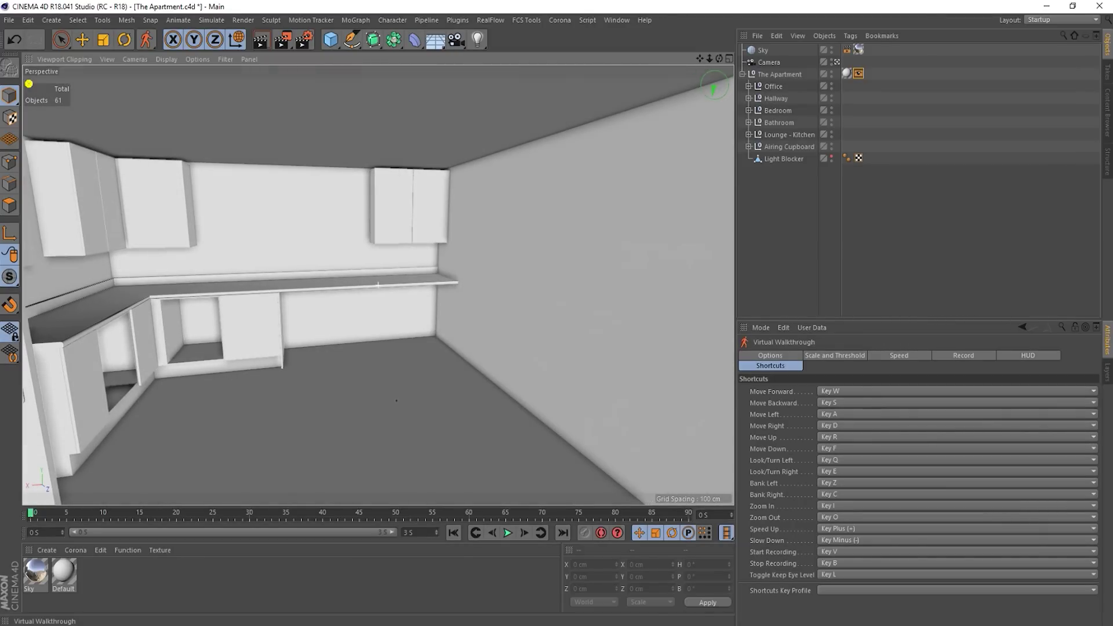
# - Walk forward and turn to face the lounge window, and test Bank Left and Bank Right until the view is level
pyautogui.press('w')
pyautogui.press('w')
pyautogui.moveTo(377, 285); pyautogui.dragTo(568, 285)
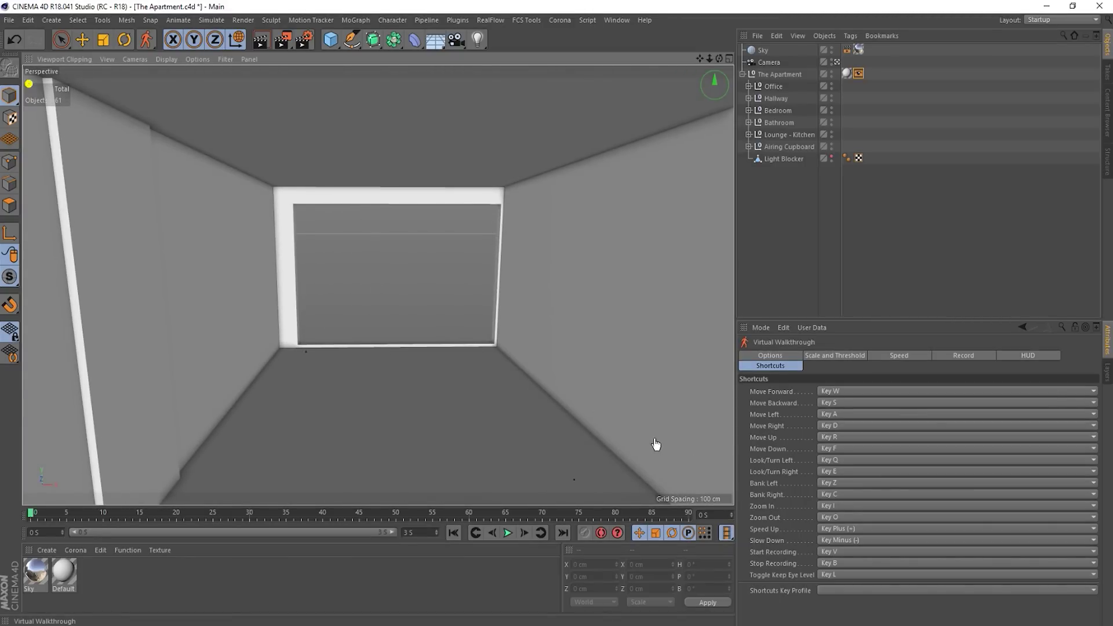
pyautogui.press('z')
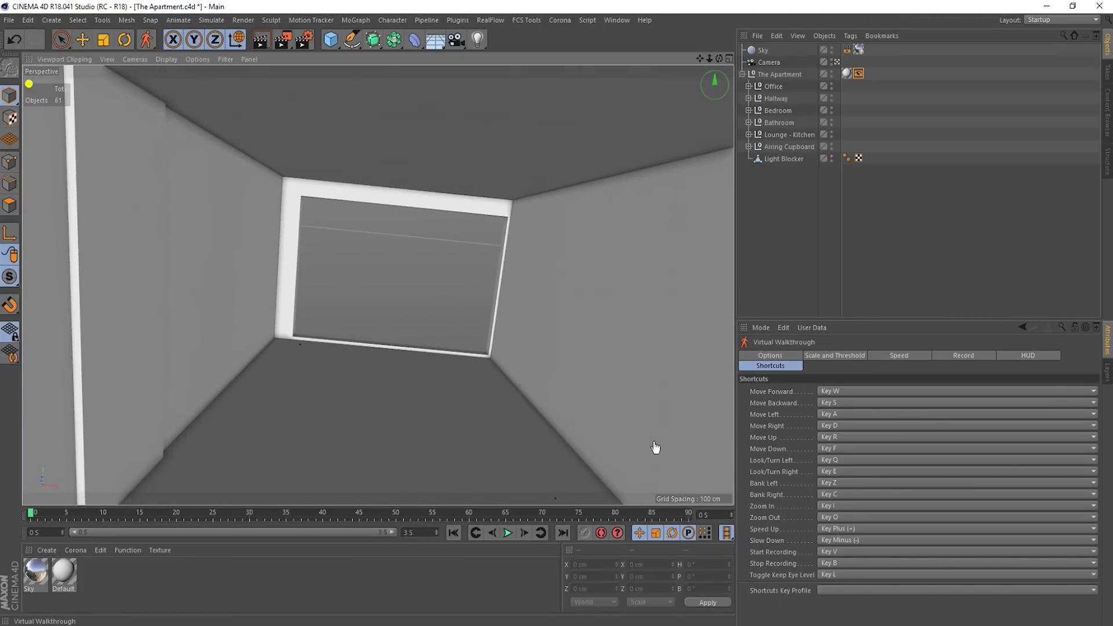
pyautogui.press('c')
pyautogui.press('z')
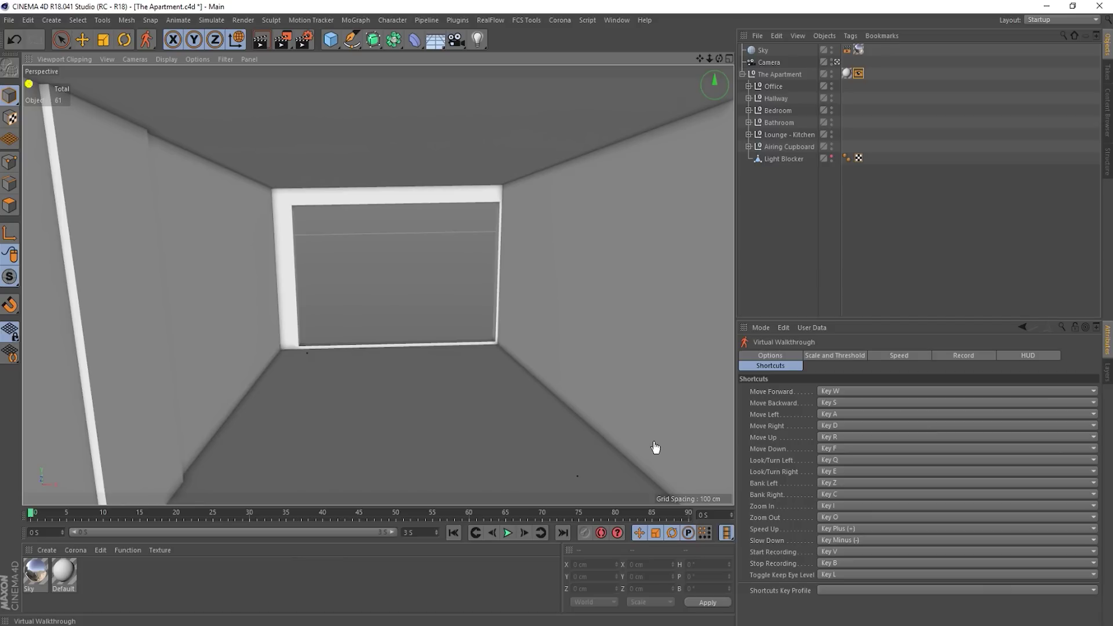
pyautogui.press('c')
pyautogui.press('z')
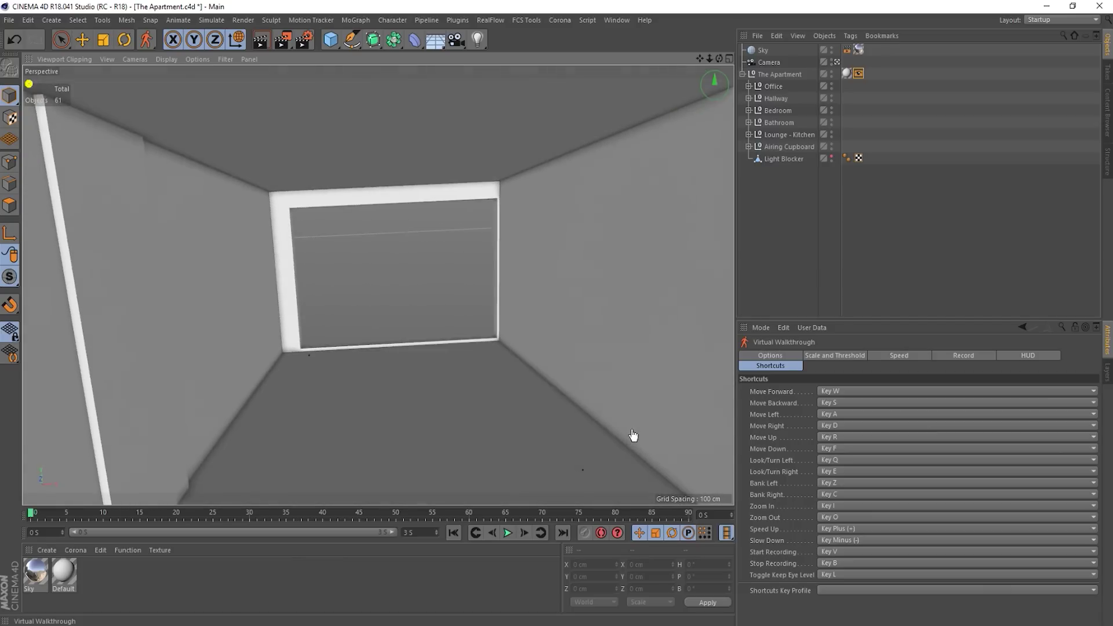
pyautogui.press('c')
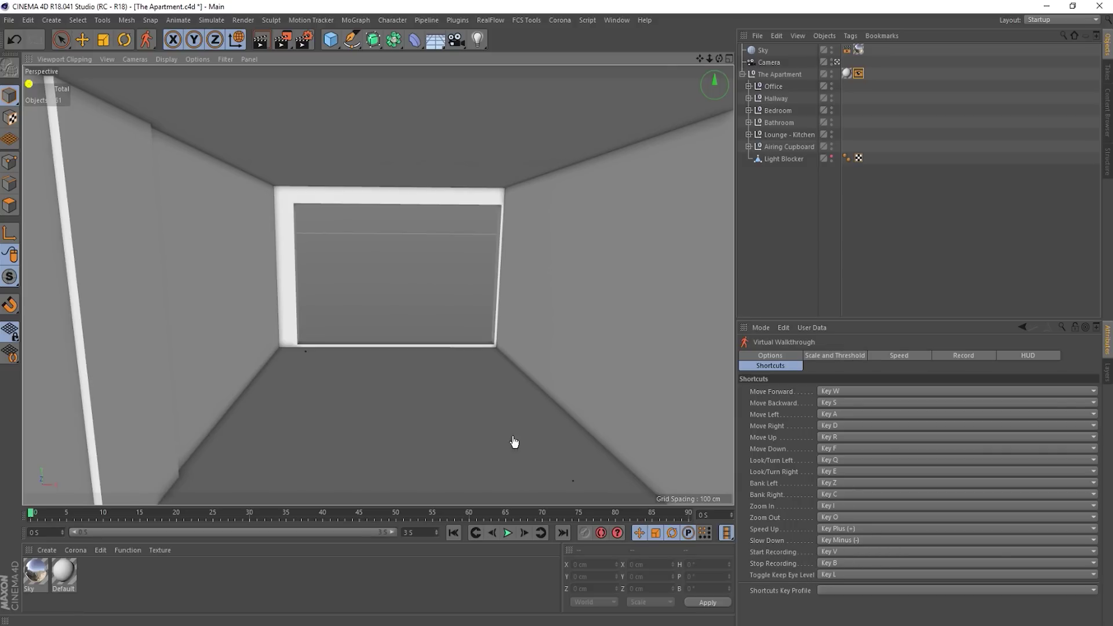
# - Turn the view back toward the kitchen and start recording the walkthrough movement
pyautogui.moveTo(514, 442); pyautogui.dragTo(614, 443)
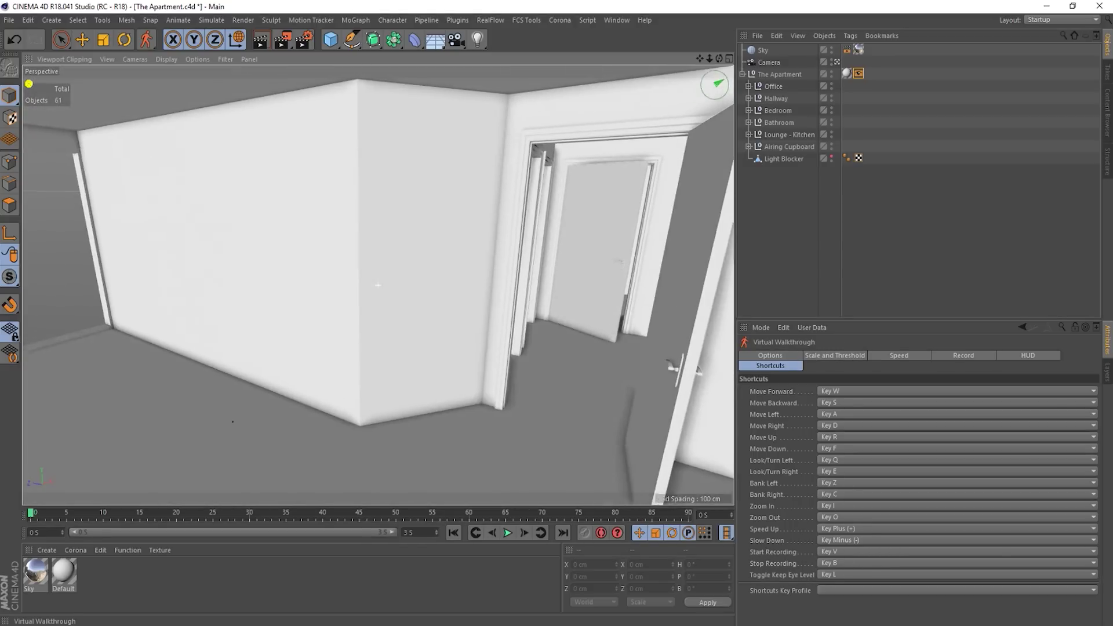
pyautogui.moveTo(378, 285); pyautogui.dragTo(476, 390)
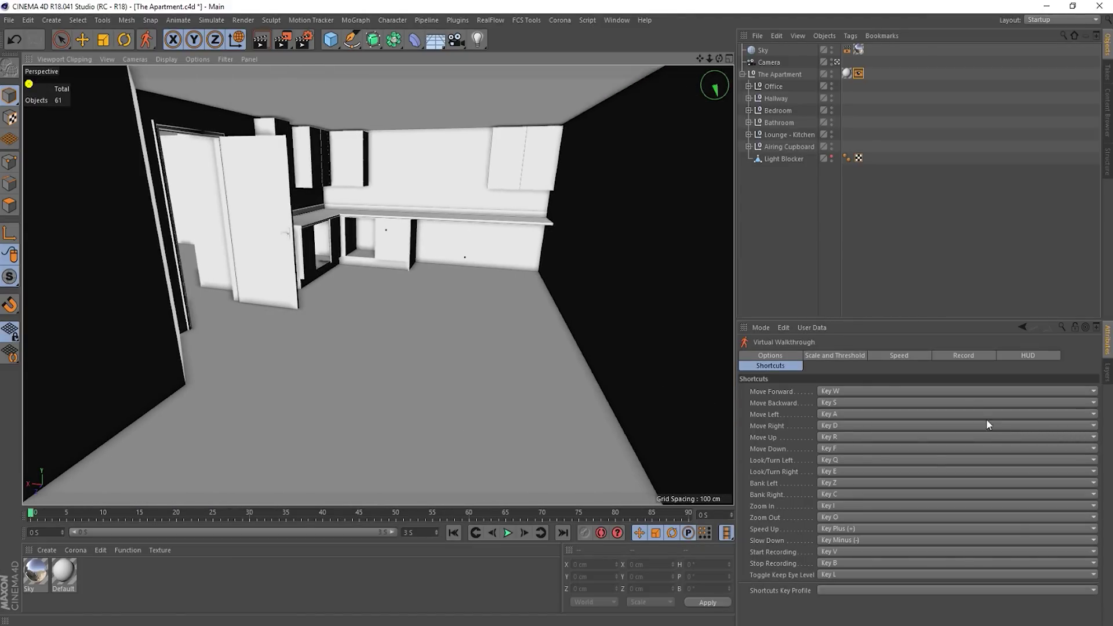
pyautogui.click(954, 353)
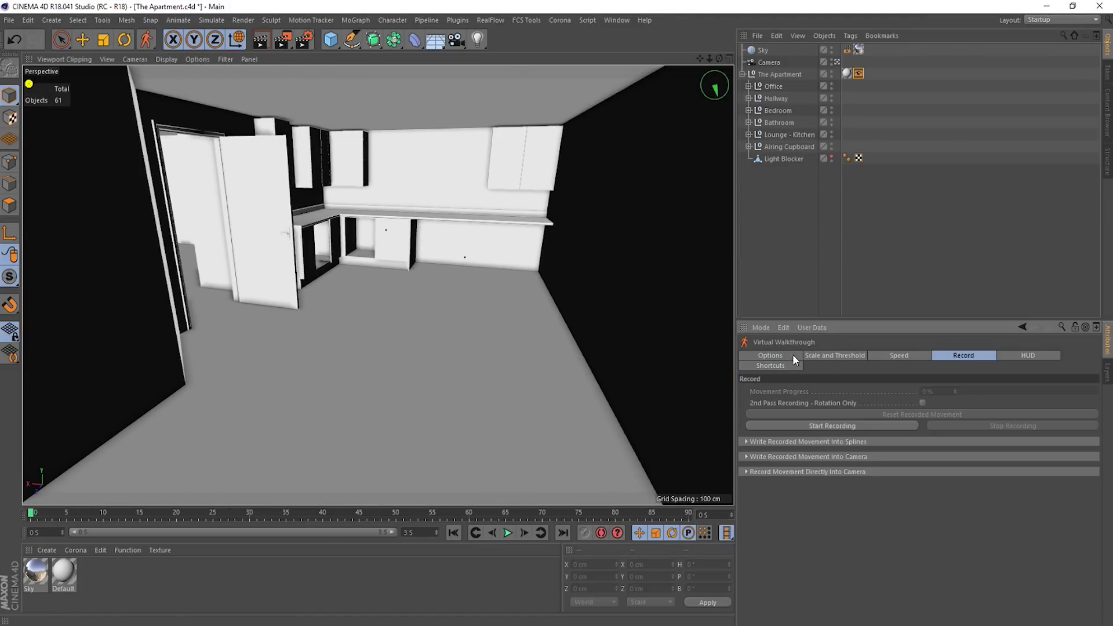
pyautogui.click(828, 427)
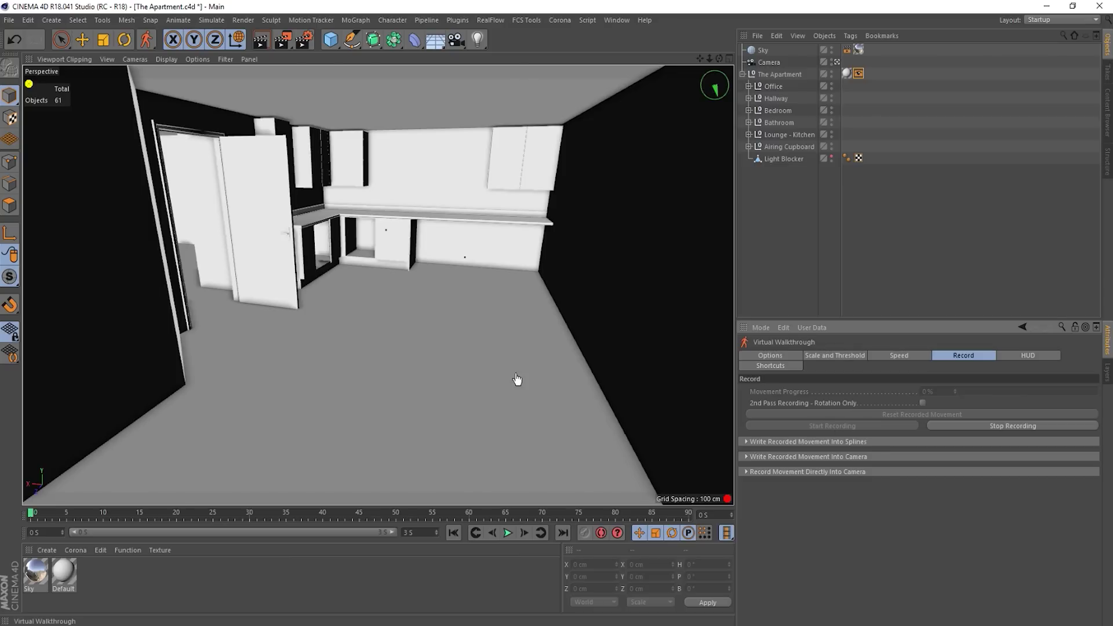
# - Walk from the lounge through the apartment's doorways and rooms and back to the lounge, and stop the recording
pyautogui.moveTo(449, 319); pyautogui.dragTo(378, 284)
pyautogui.press('w')
pyautogui.press('w')
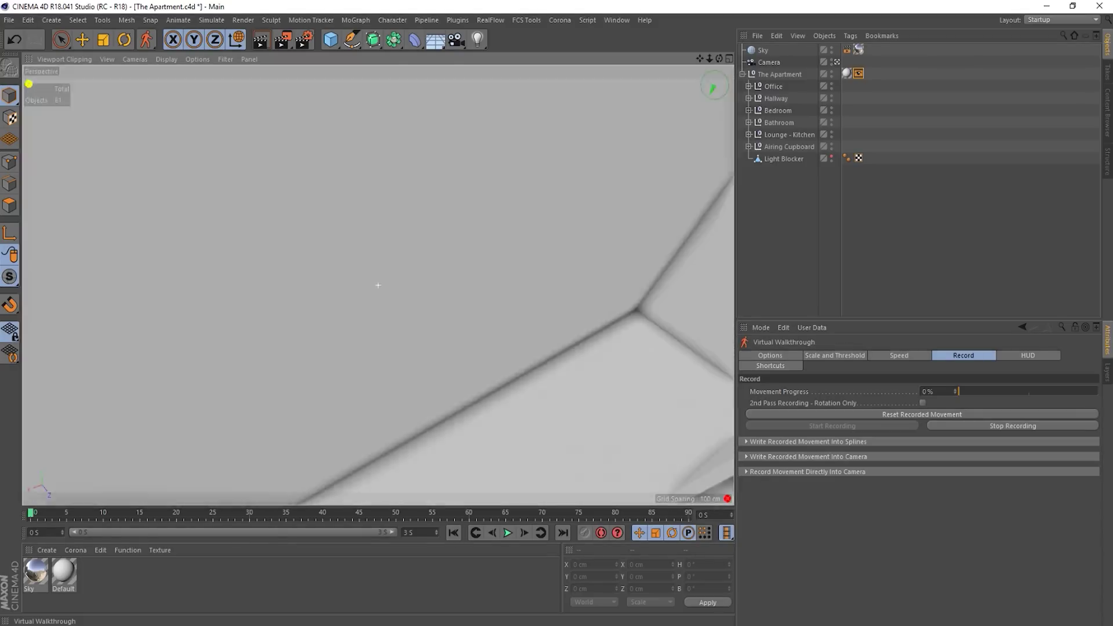
pyautogui.press('w')
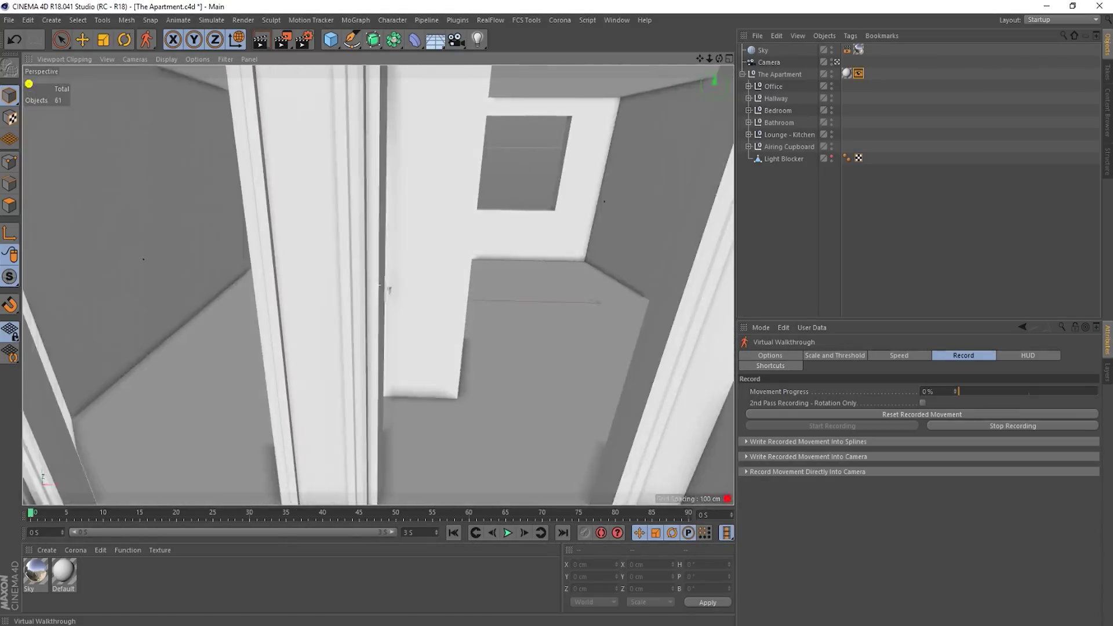
pyautogui.press('w')
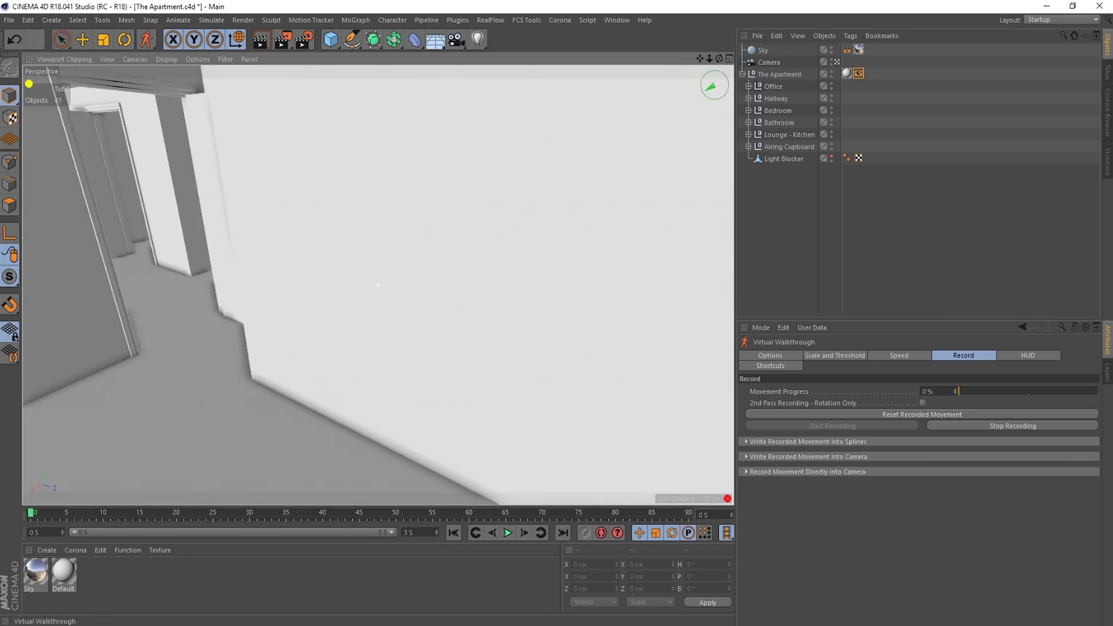
pyautogui.press('w')
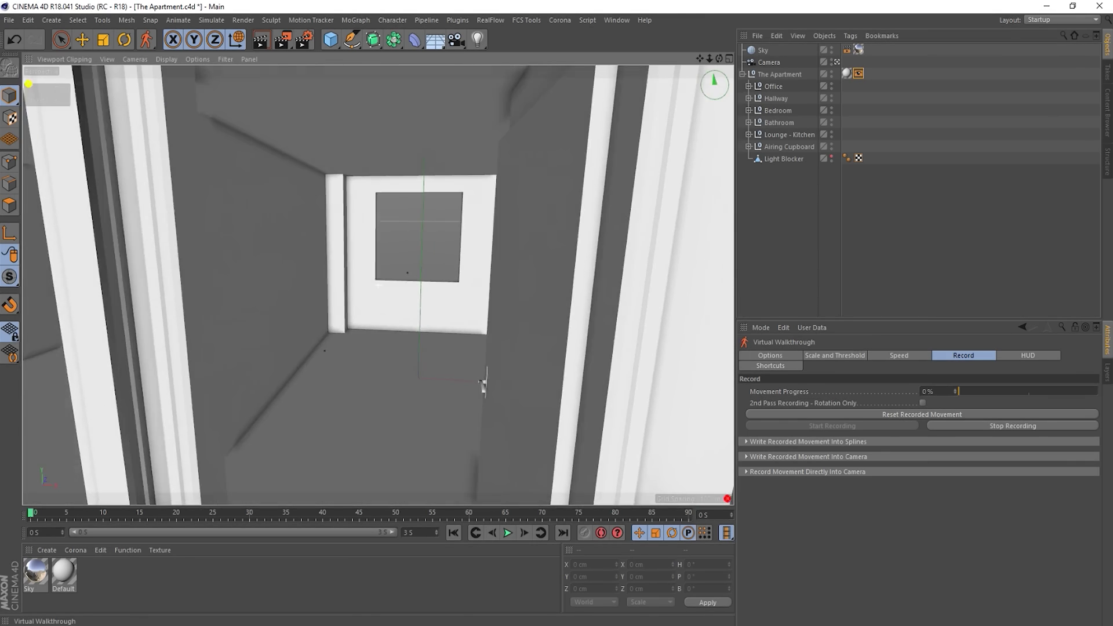
pyautogui.press('w')
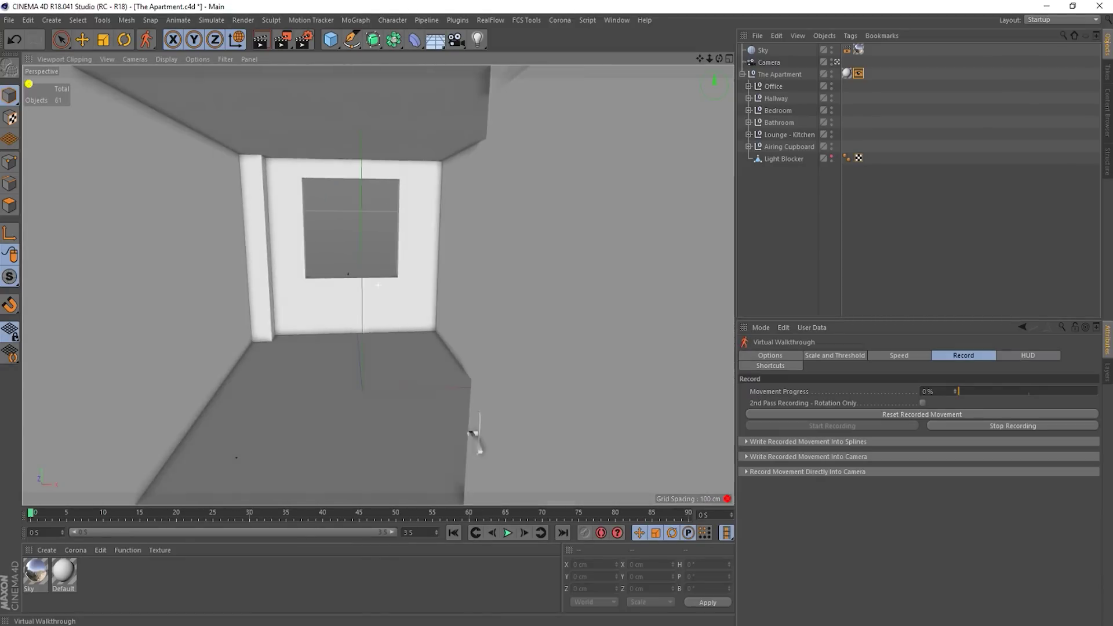
pyautogui.press('w')
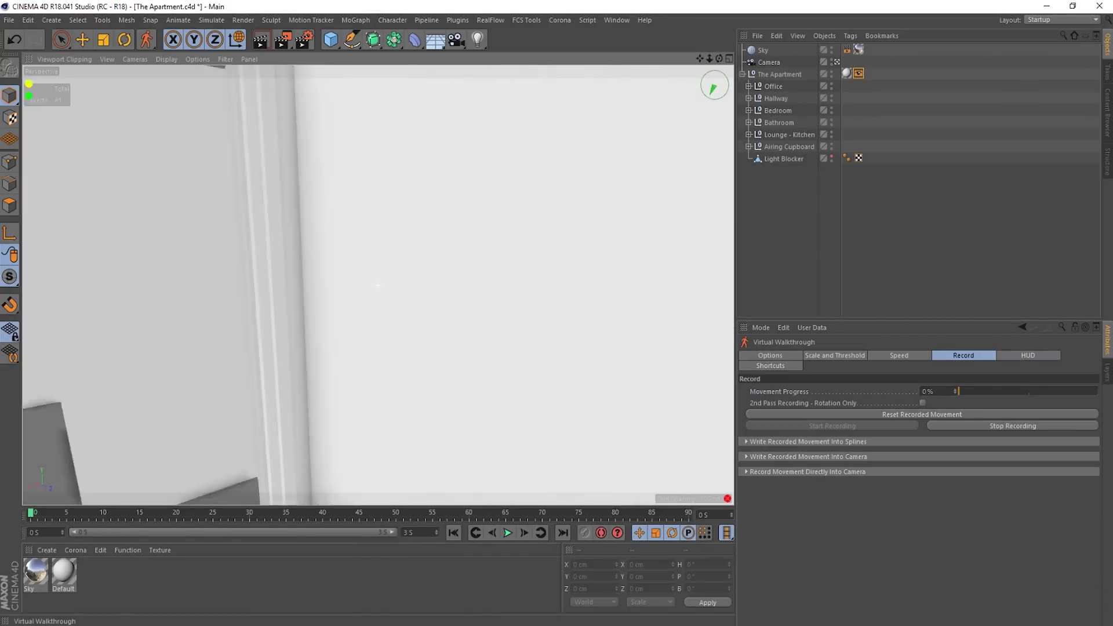
pyautogui.press('w')
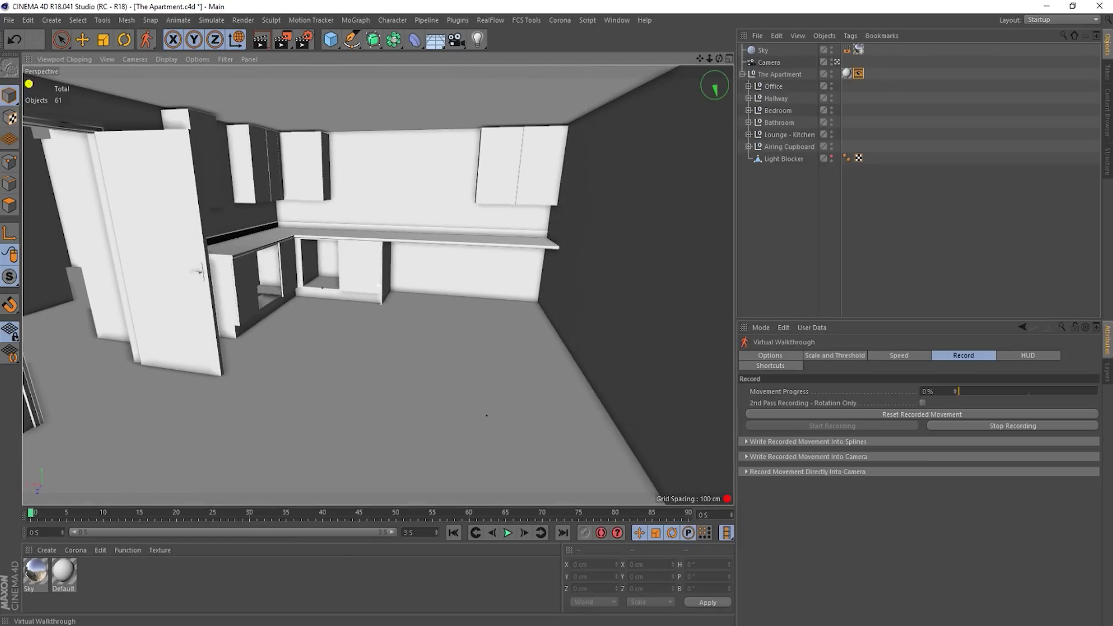
pyautogui.click(1014, 426)
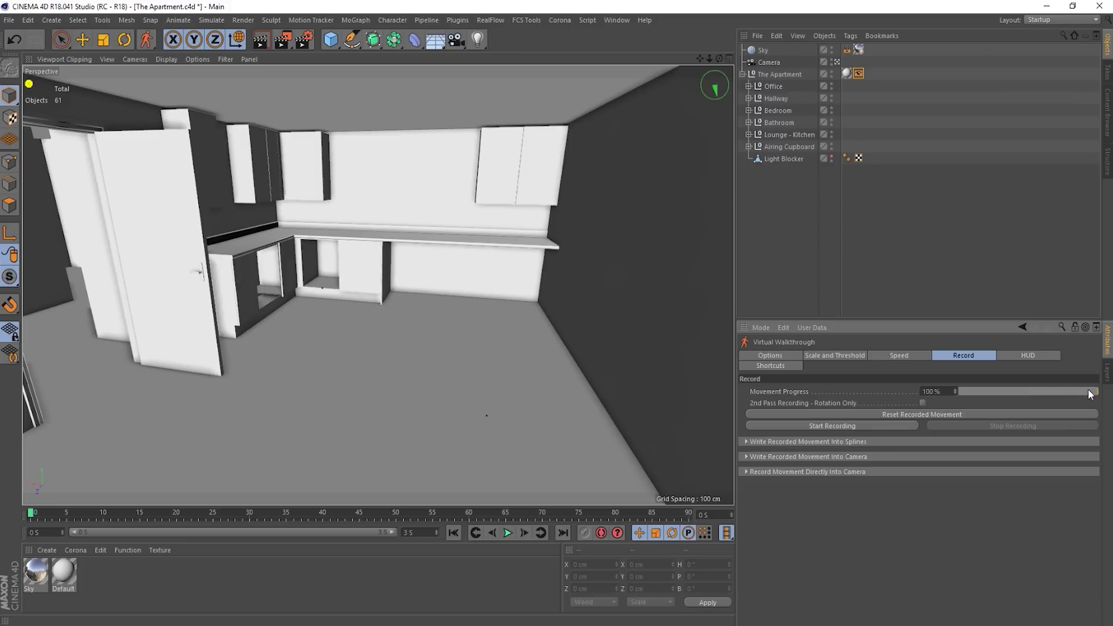
# - Scrub the recorded movement to 100% and record a rotation-only second pass, turning the view toward the kitchen doorway
pyautogui.moveTo(1096, 394)
pyautogui.mouseDown()
pyautogui.moveTo(912, 399)
pyautogui.moveTo(1098, 395)
pyautogui.mouseUp()
pyautogui.click(818, 426)
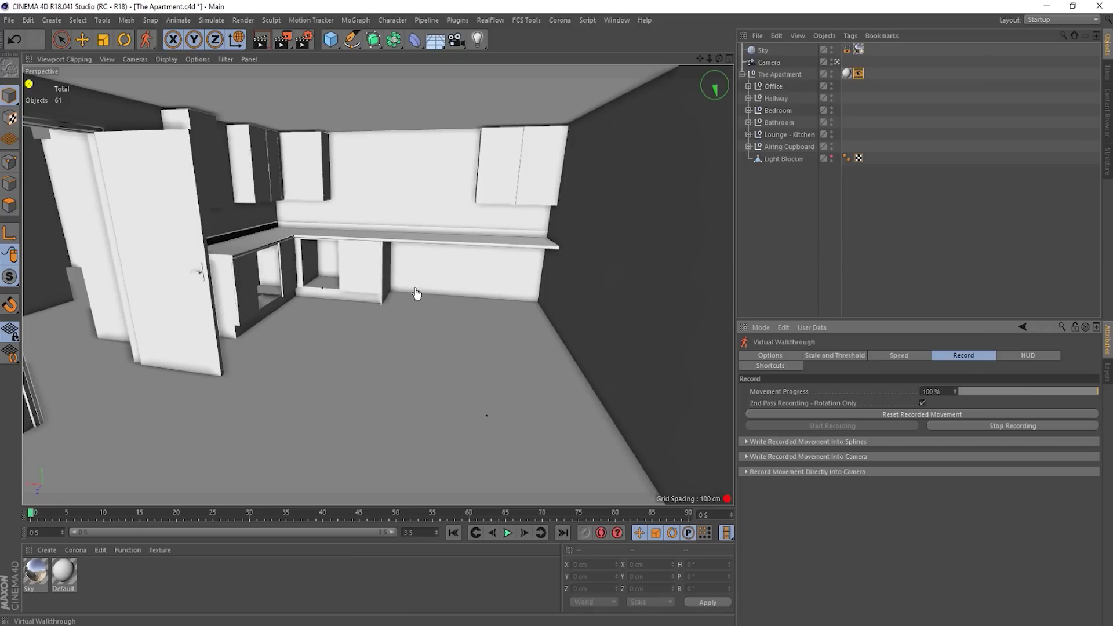
pyautogui.moveTo(378, 284); pyautogui.dragTo(378, 285)
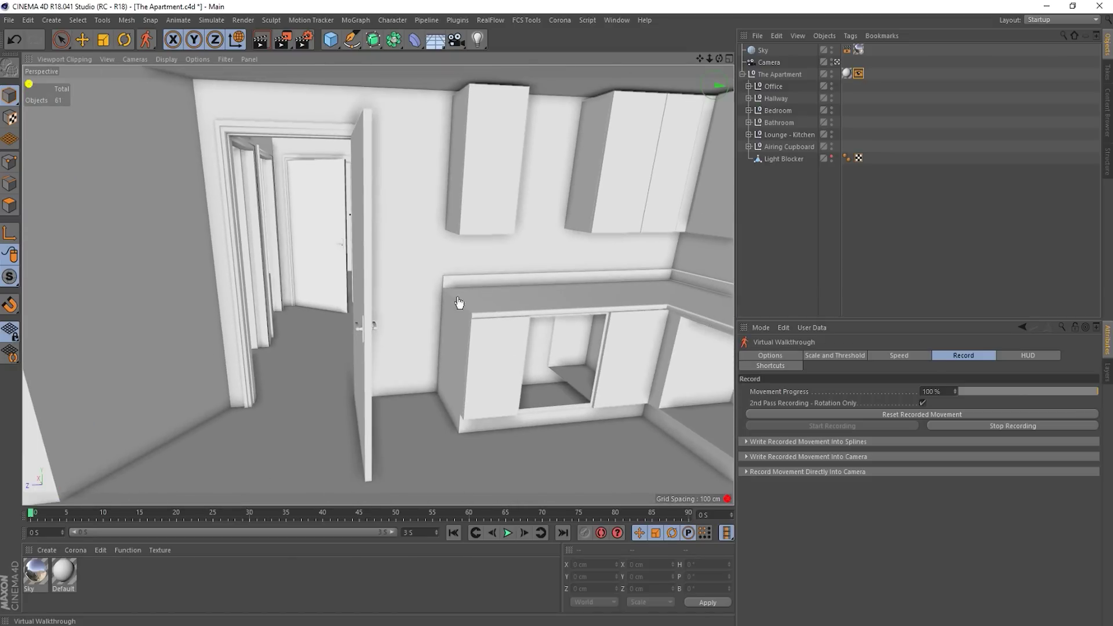
pyautogui.click(1008, 426)
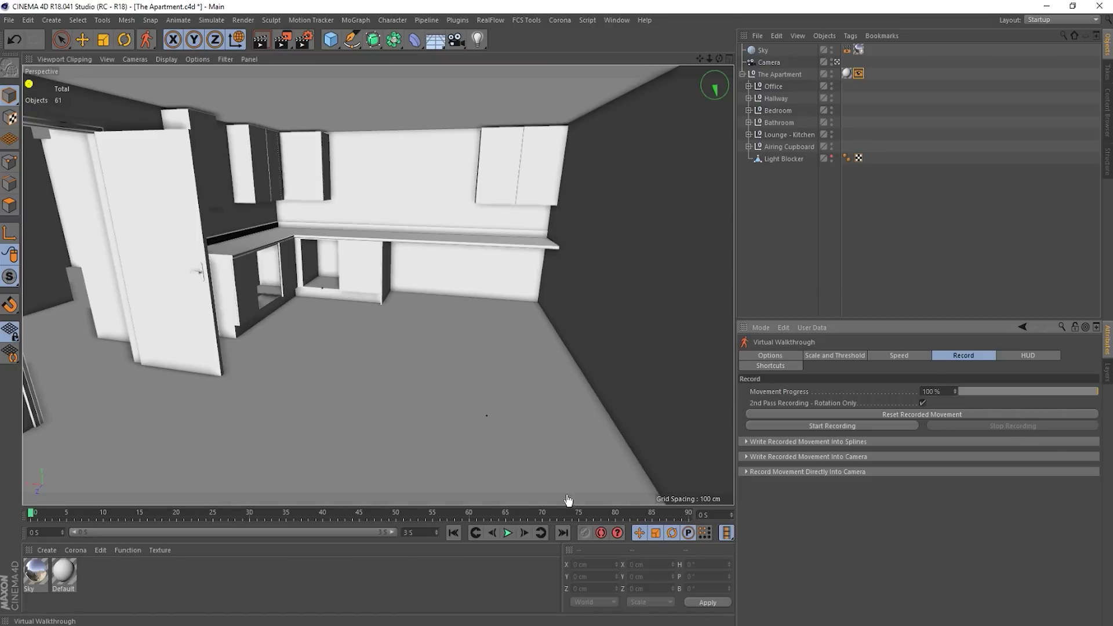
# - Scrub back through the movement progress to review the recording and reset the recorded movement
pyautogui.moveTo(1011, 392)
pyautogui.mouseDown()
pyautogui.moveTo(966, 395)
pyautogui.moveTo(1029, 392)
pyautogui.mouseUp()
pyautogui.click(918, 415)
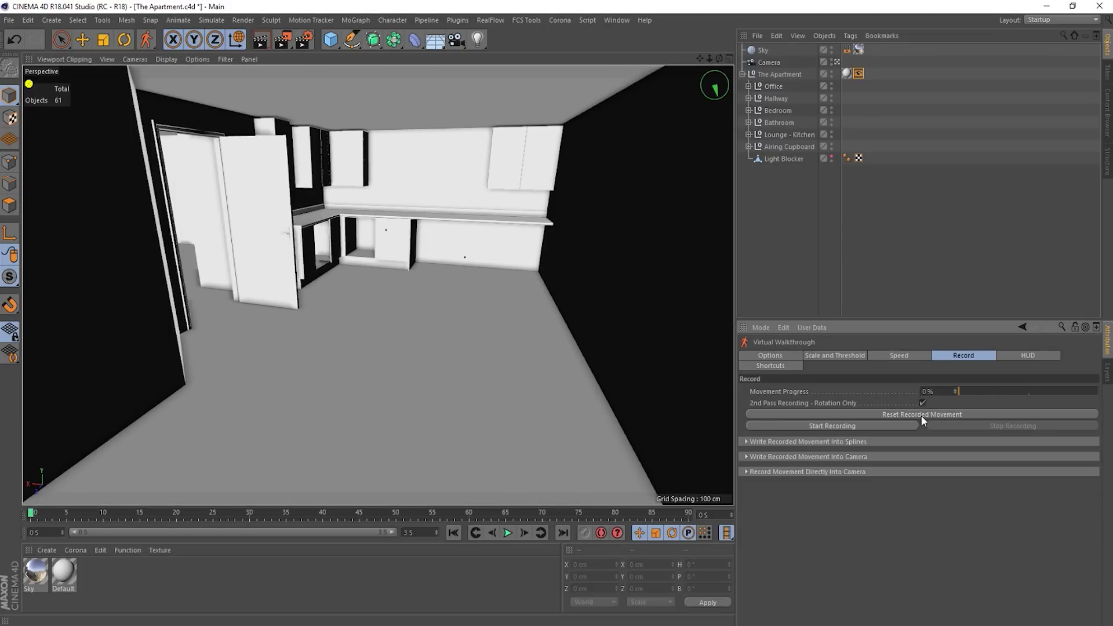
pyautogui.click(868, 415)
# - Try a recording in rotation-only second pass mode, turning the view toward the kitchen door and corner units
pyautogui.click(823, 425)
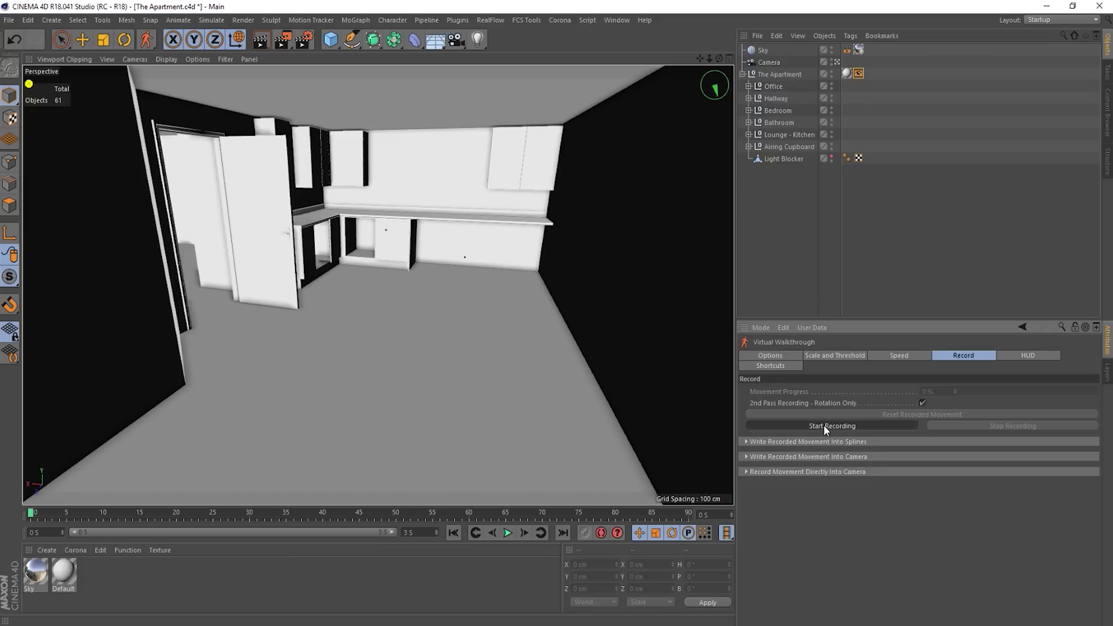
pyautogui.moveTo(449, 310); pyautogui.dragTo(377, 285)
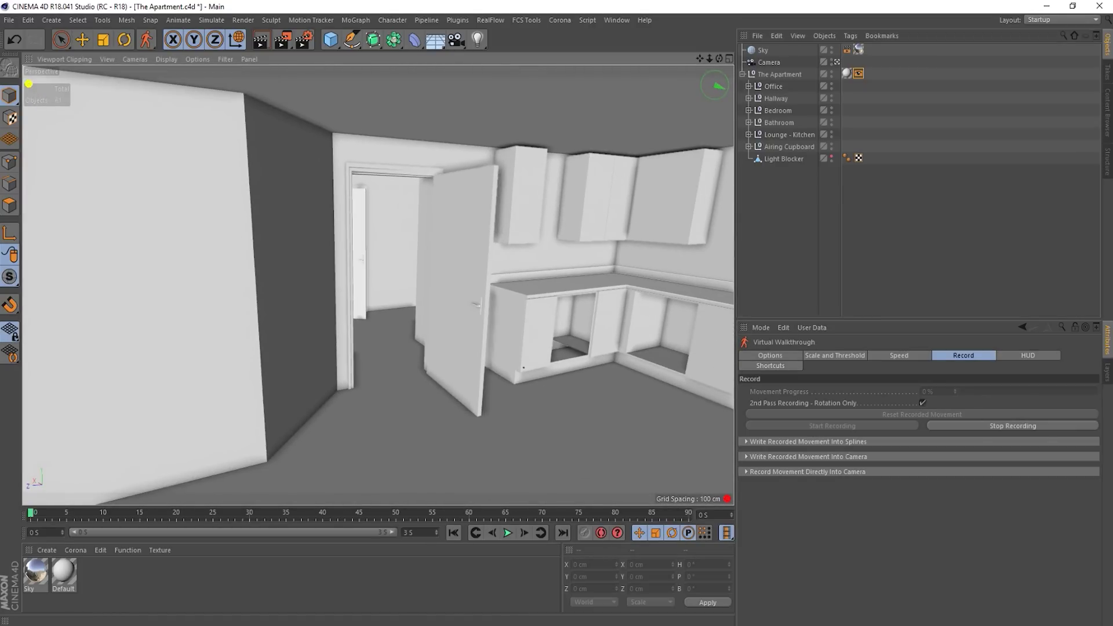
pyautogui.click(978, 429)
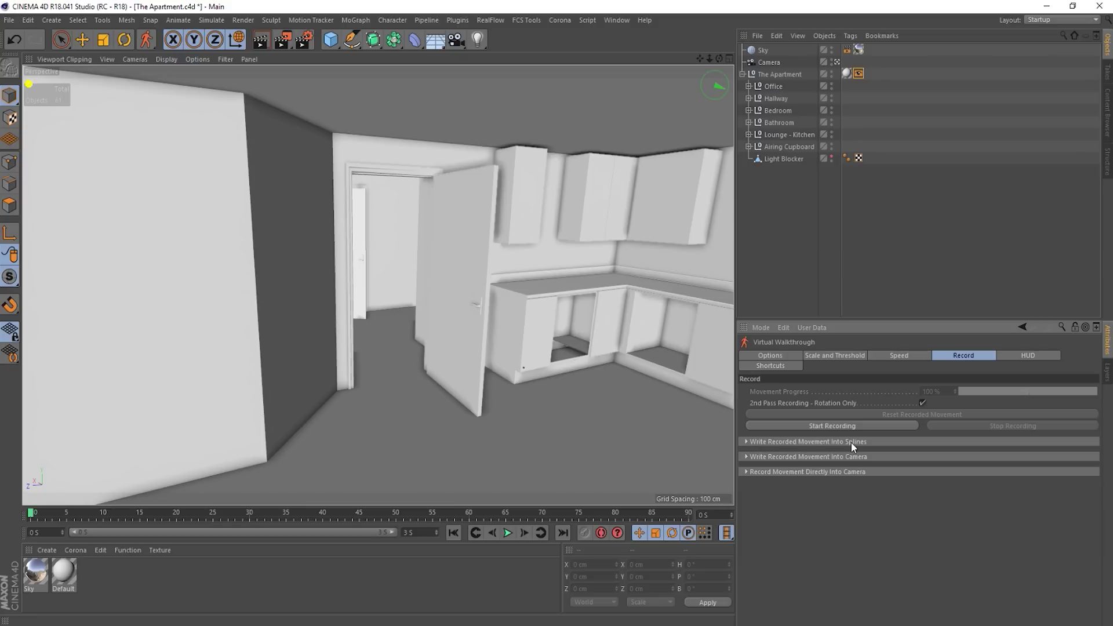
# - Review the direct camera recording options and set the frame interval for writing recorded movement into a camera to 1
pyautogui.click(747, 457)
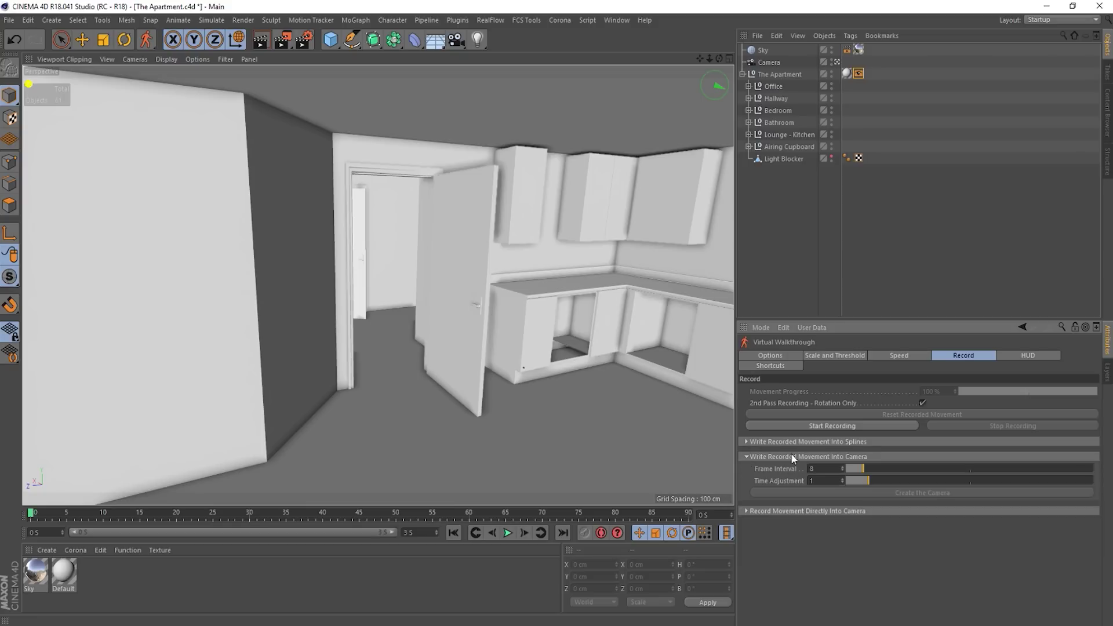
pyautogui.click(752, 514)
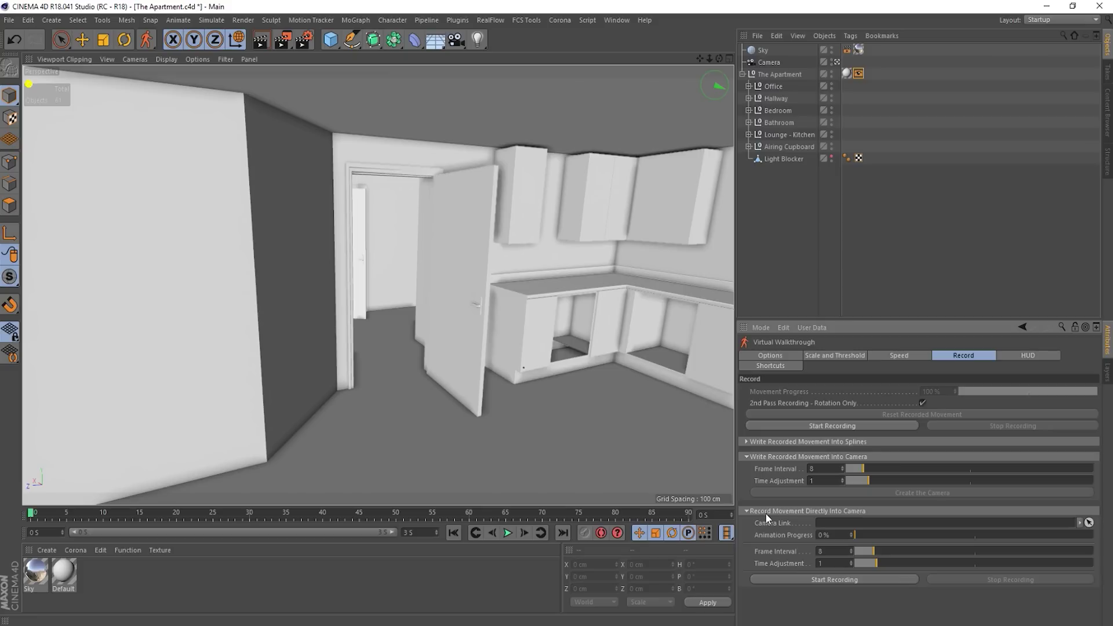
pyautogui.click(765, 512)
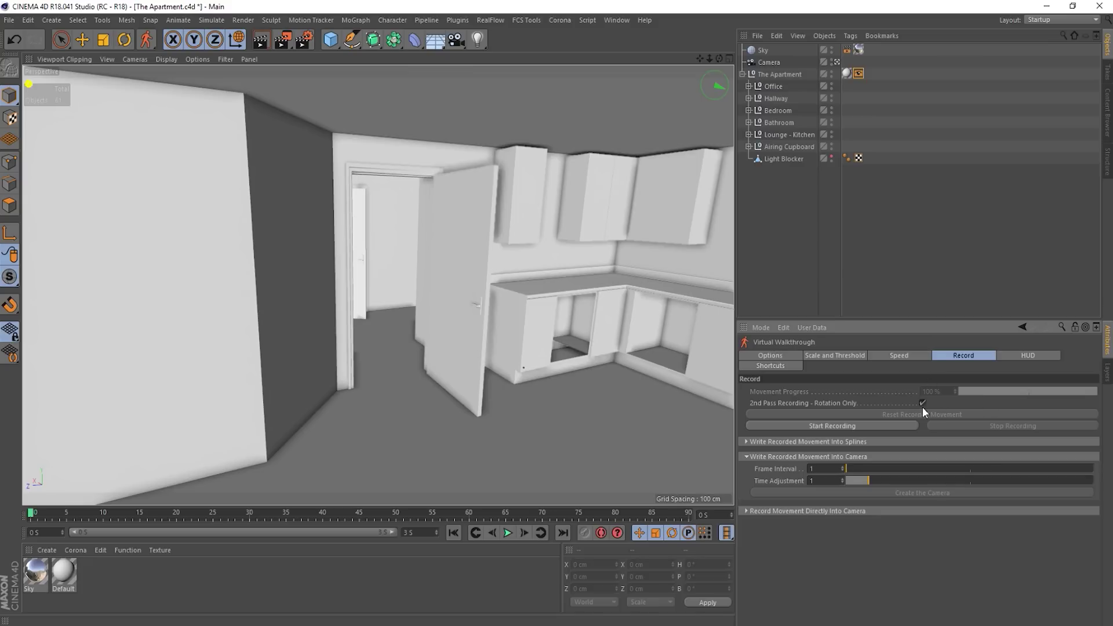
# - Turn off the rotation-only second pass and record a new walk from the lounge through the apartment's doorways and back
pyautogui.click(806, 425)
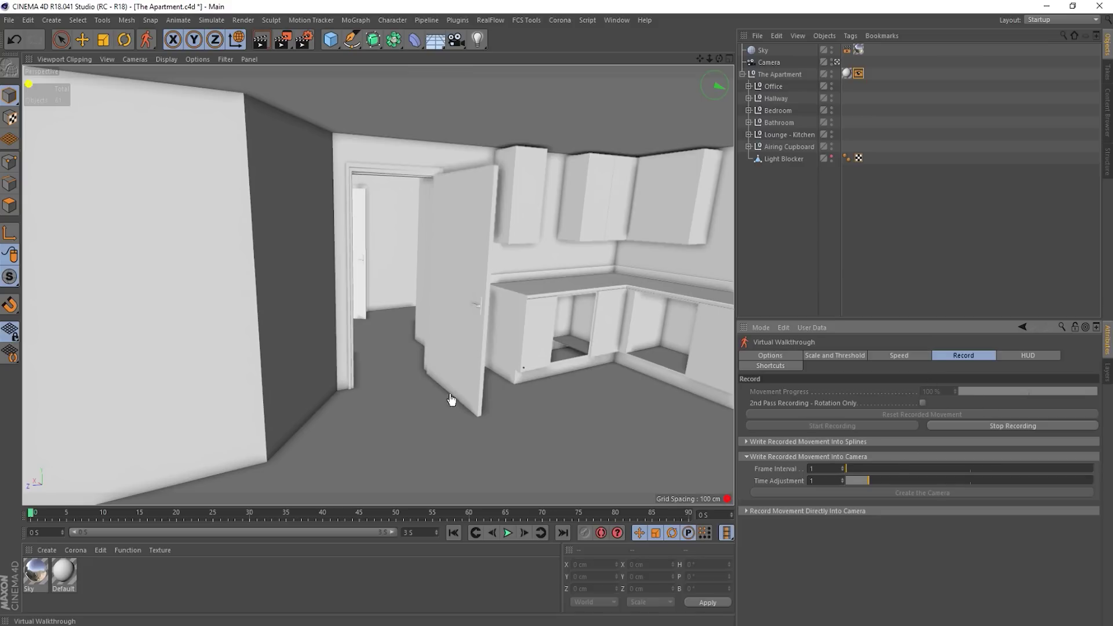
pyautogui.moveTo(378, 285); pyautogui.dragTo(378, 284)
pyautogui.press('w')
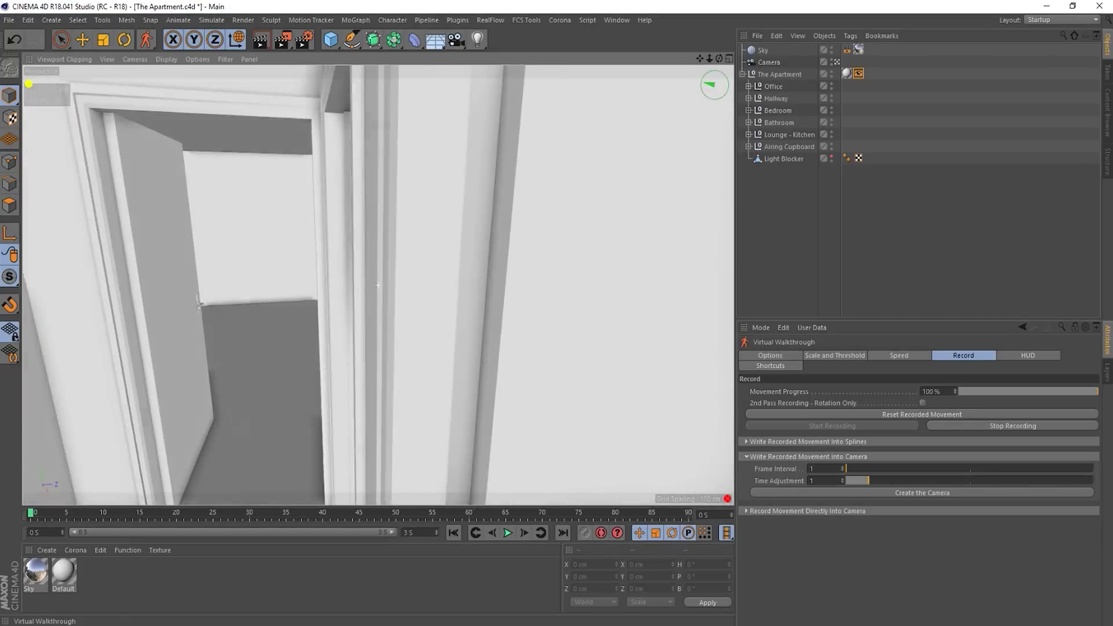
pyautogui.press('w')
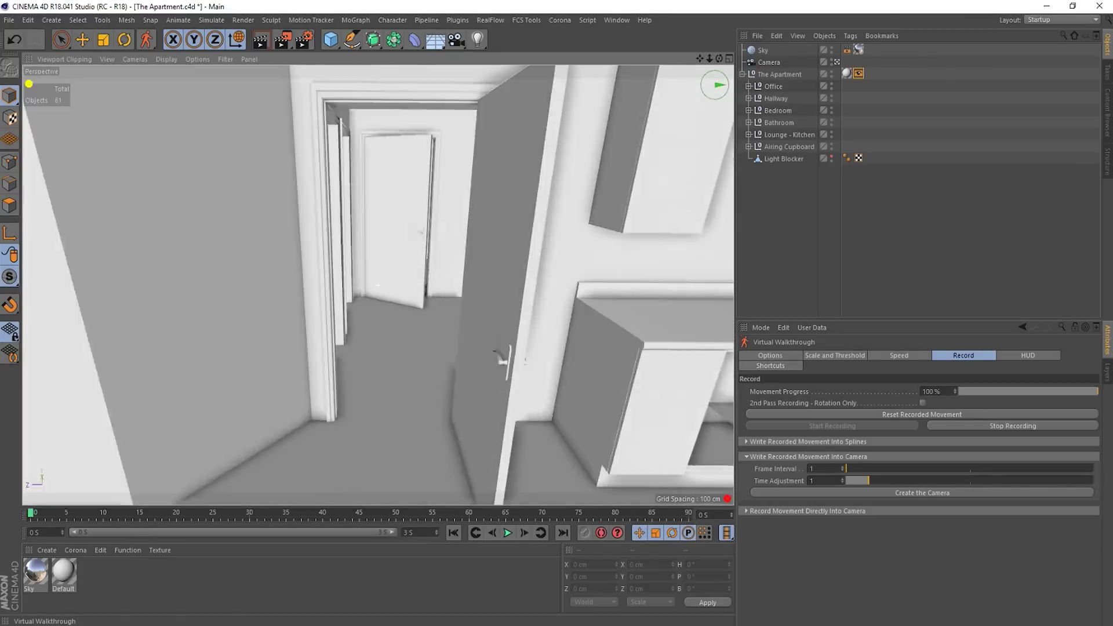
pyautogui.press('w')
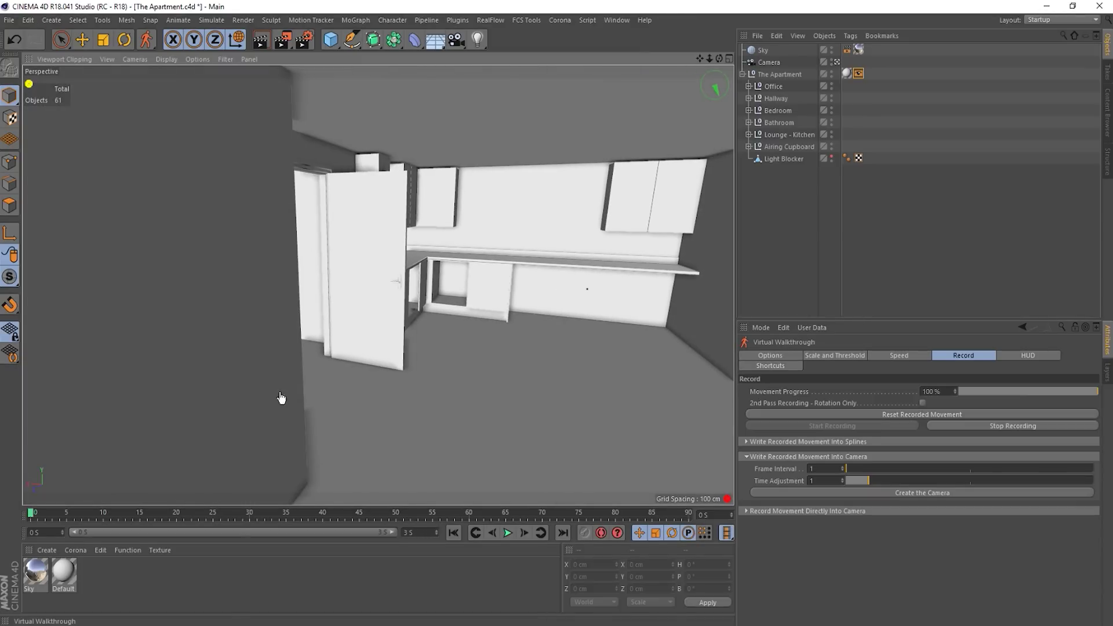
pyautogui.click(982, 426)
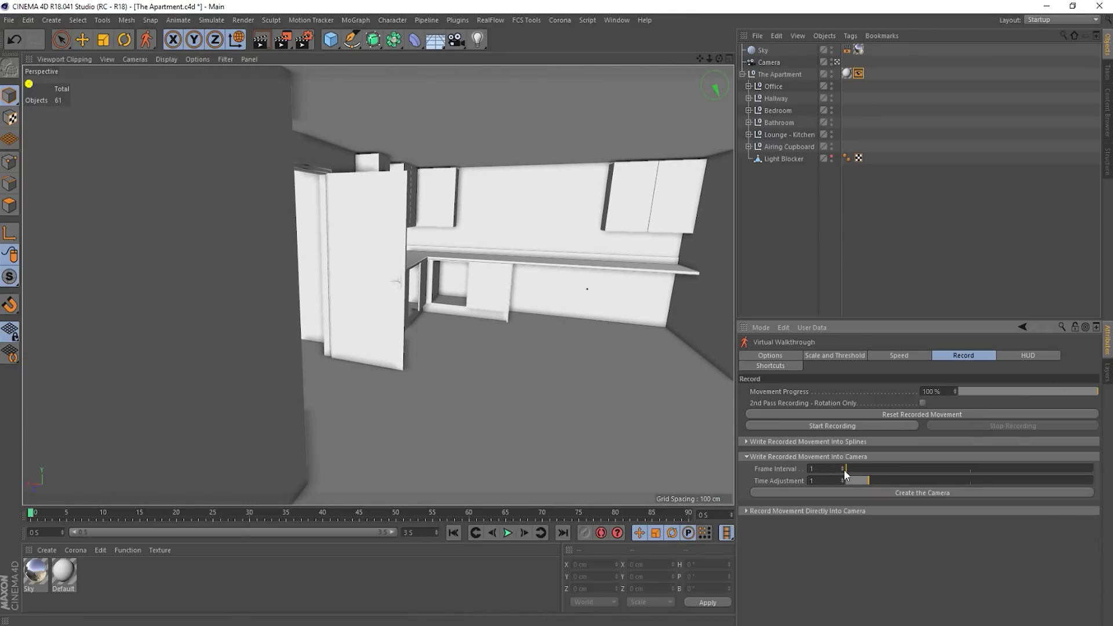
# - Create a camera from the recorded movement with a frame interval of 1 and select the new camera
pyautogui.moveTo(867, 469); pyautogui.dragTo(769, 467)
pyautogui.click(891, 492)
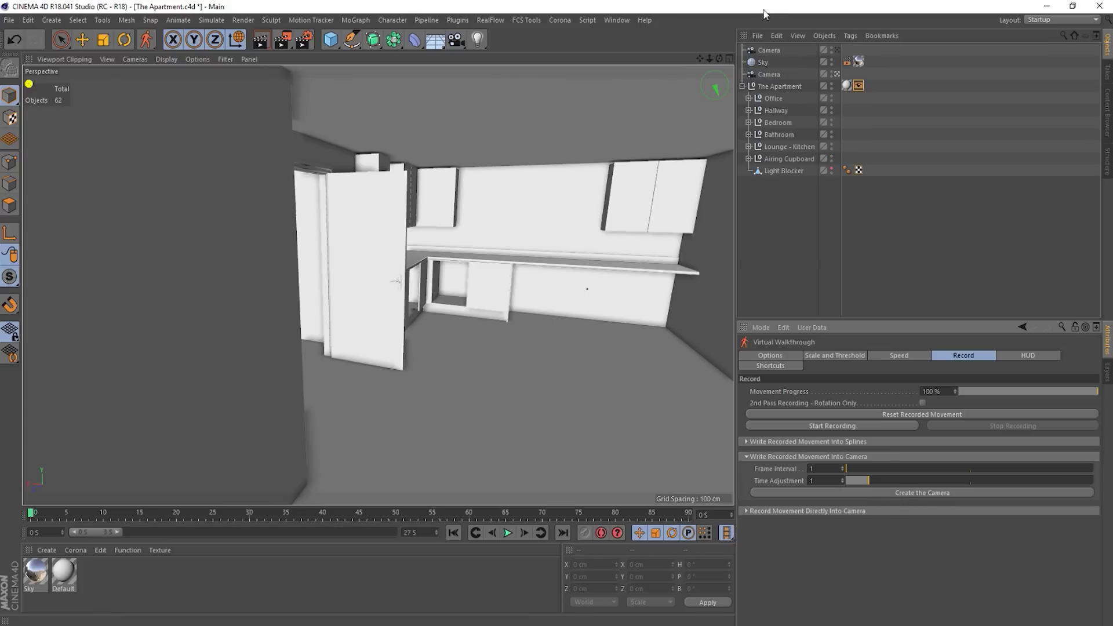
pyautogui.click(773, 49)
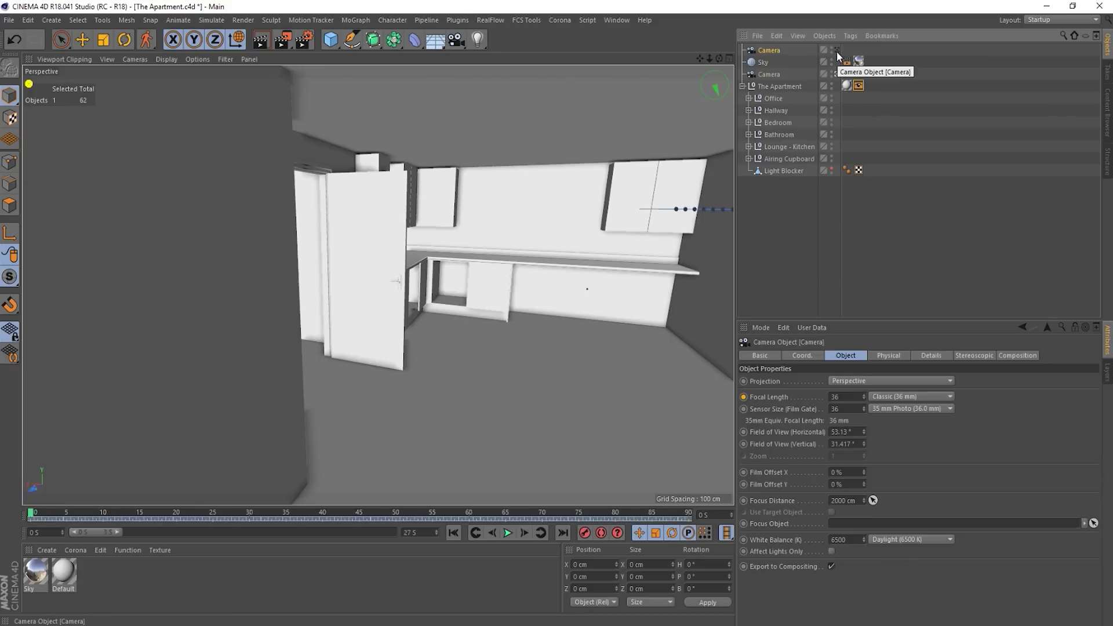
# - Extend the timeline's visible range to the full animation length and walk through the apartment to inspect the camera's path
pyautogui.keyDown('alt'); pyautogui.moveTo(524, 327); pyautogui.dragTo(676, 342); pyautogui.keyUp('alt')
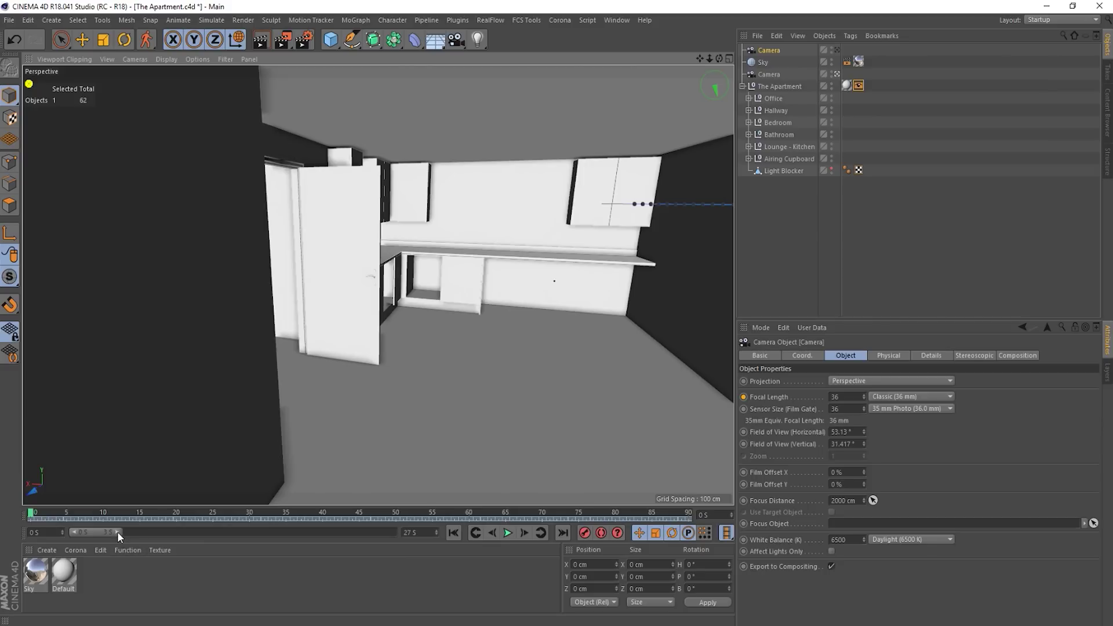
pyautogui.moveTo(117, 531); pyautogui.dragTo(533, 565)
pyautogui.click(531, 297)
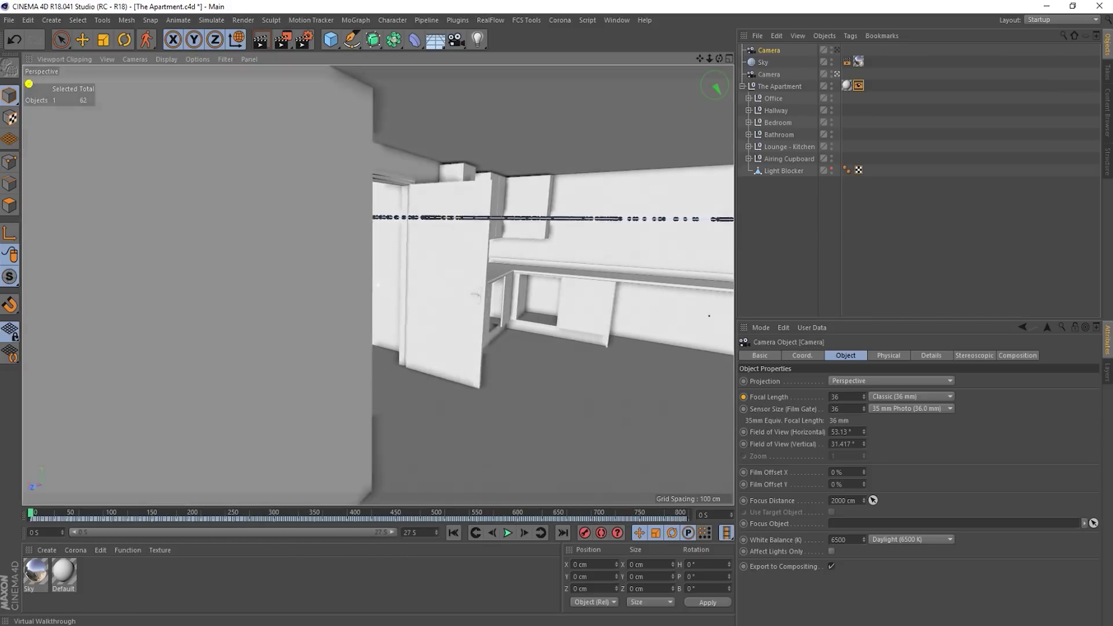
pyautogui.press('w')
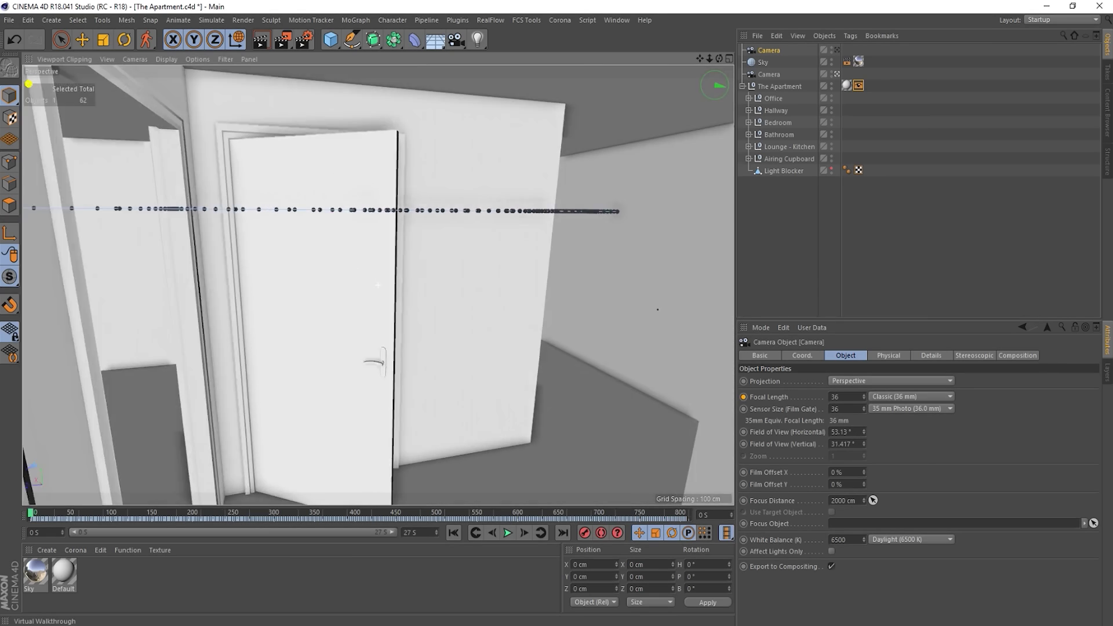
pyautogui.moveTo(378, 284); pyautogui.dragTo(378, 285)
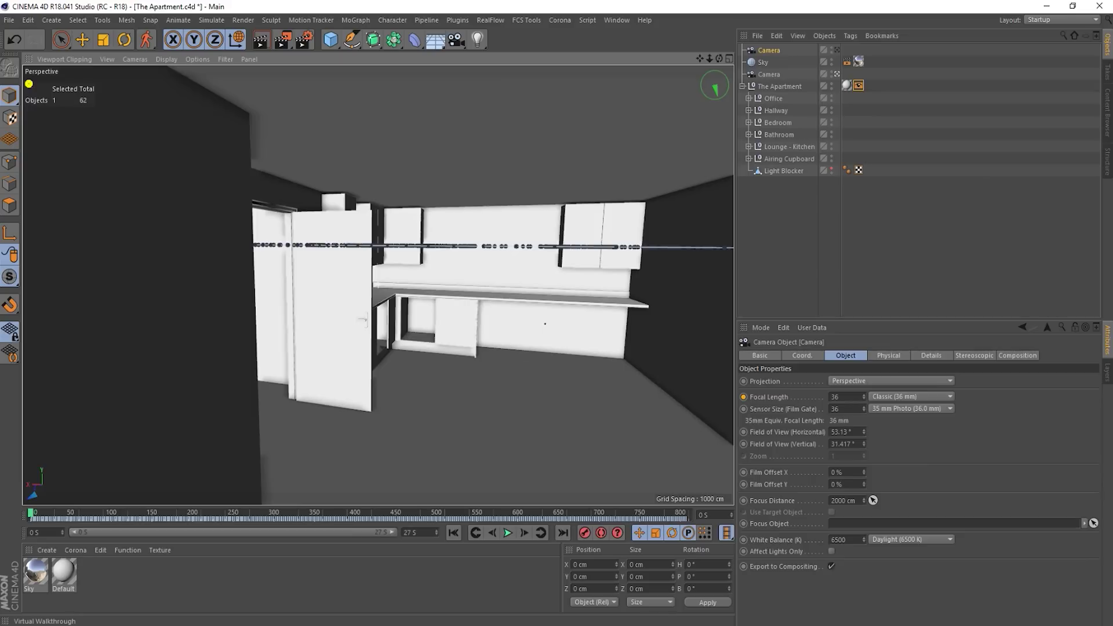
# - Switch the view to the newly created camera and play the walkthrough animation forwards
pyautogui.click(837, 50)
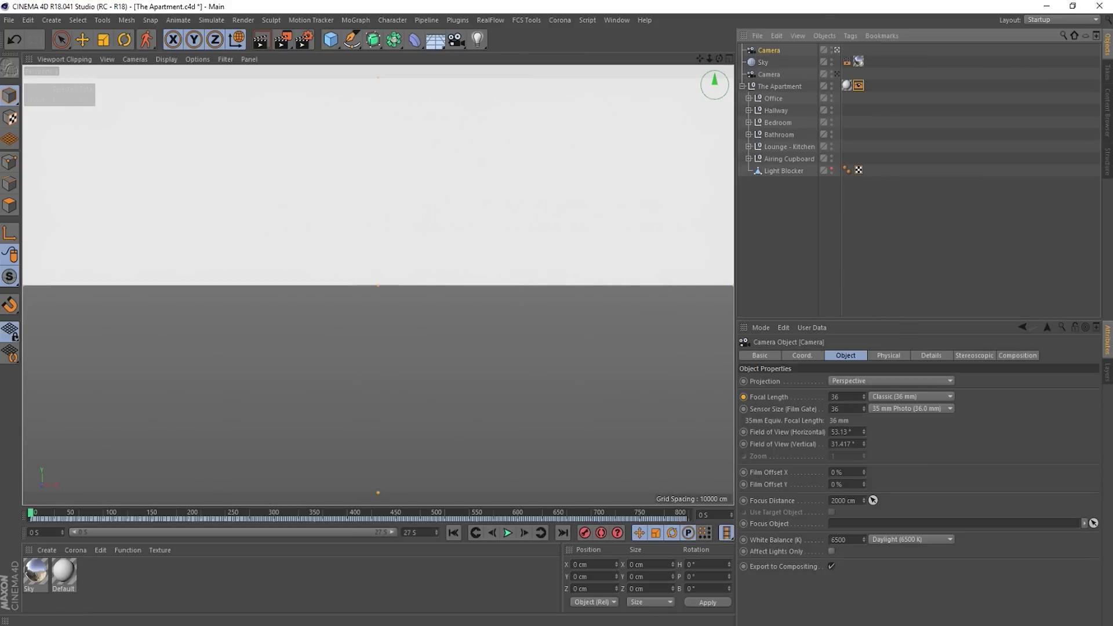
pyautogui.click(507, 533)
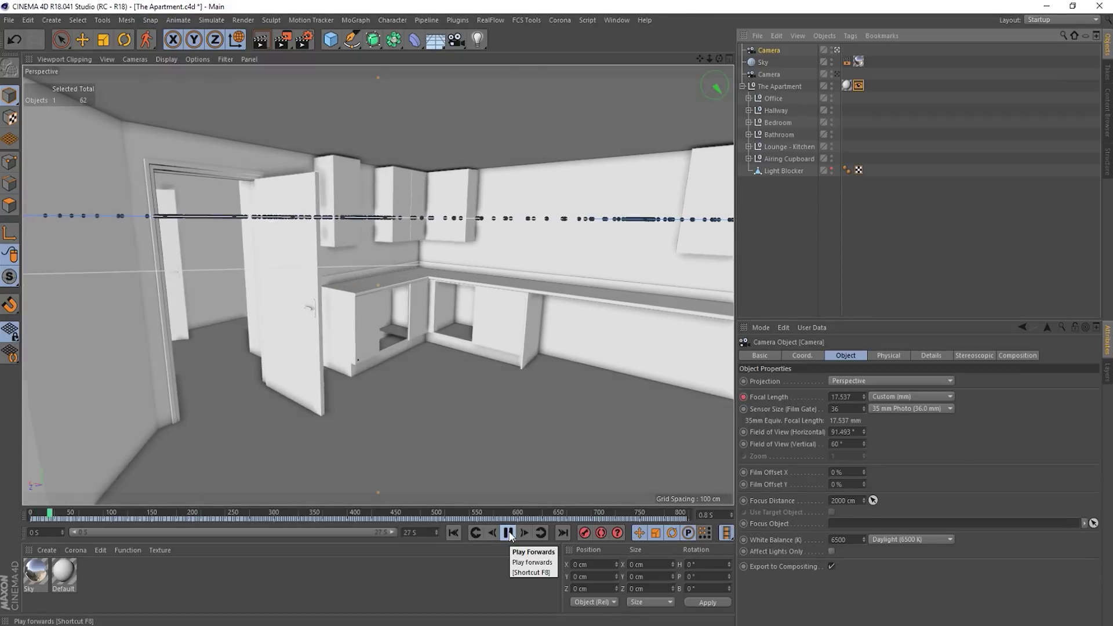